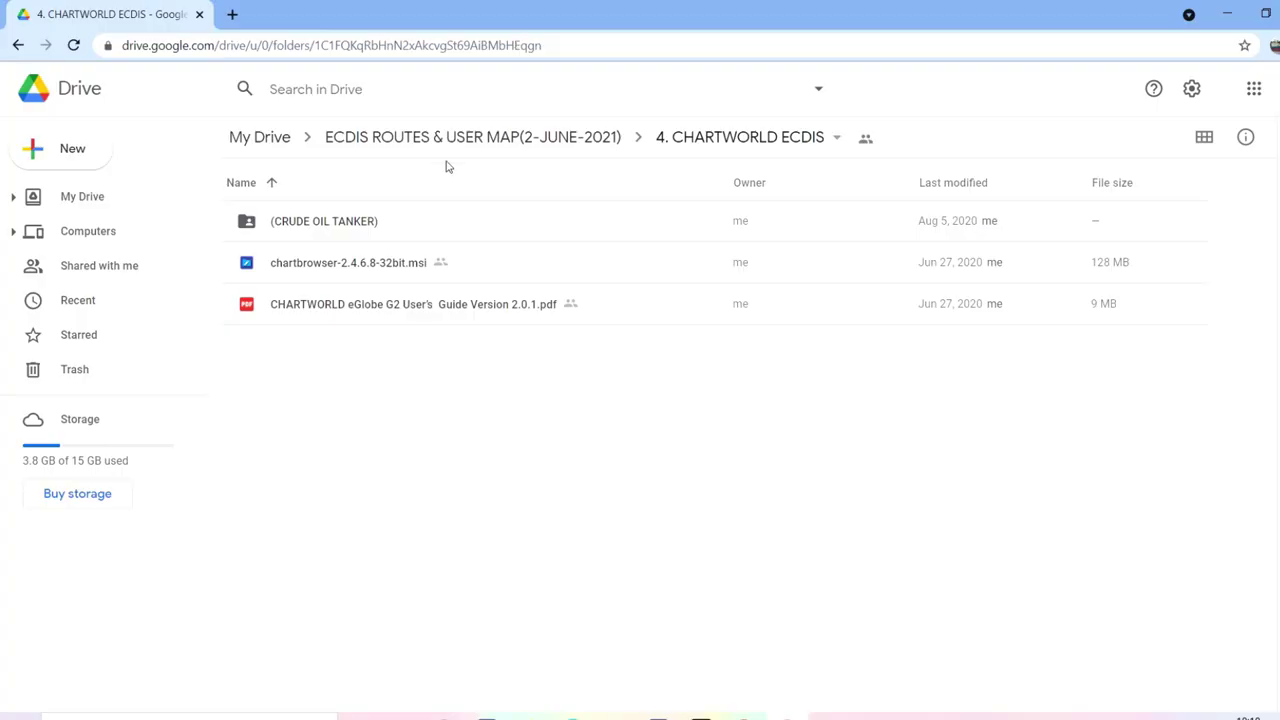
# - Download chartbrowser-2.4.6.8-32bit.msi from Google Drive, bypassing the virus-scan warning
pyautogui.doubleClick(376, 262)
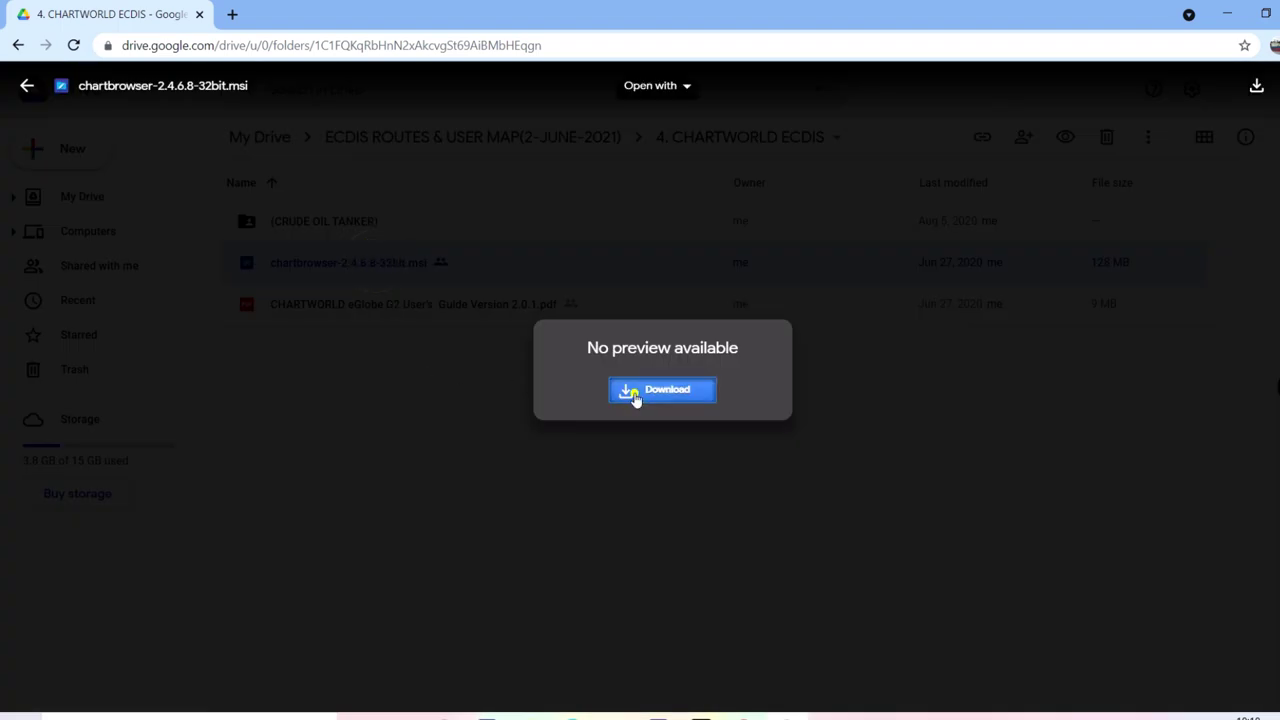
pyautogui.click(634, 395)
pyautogui.click(820, 442)
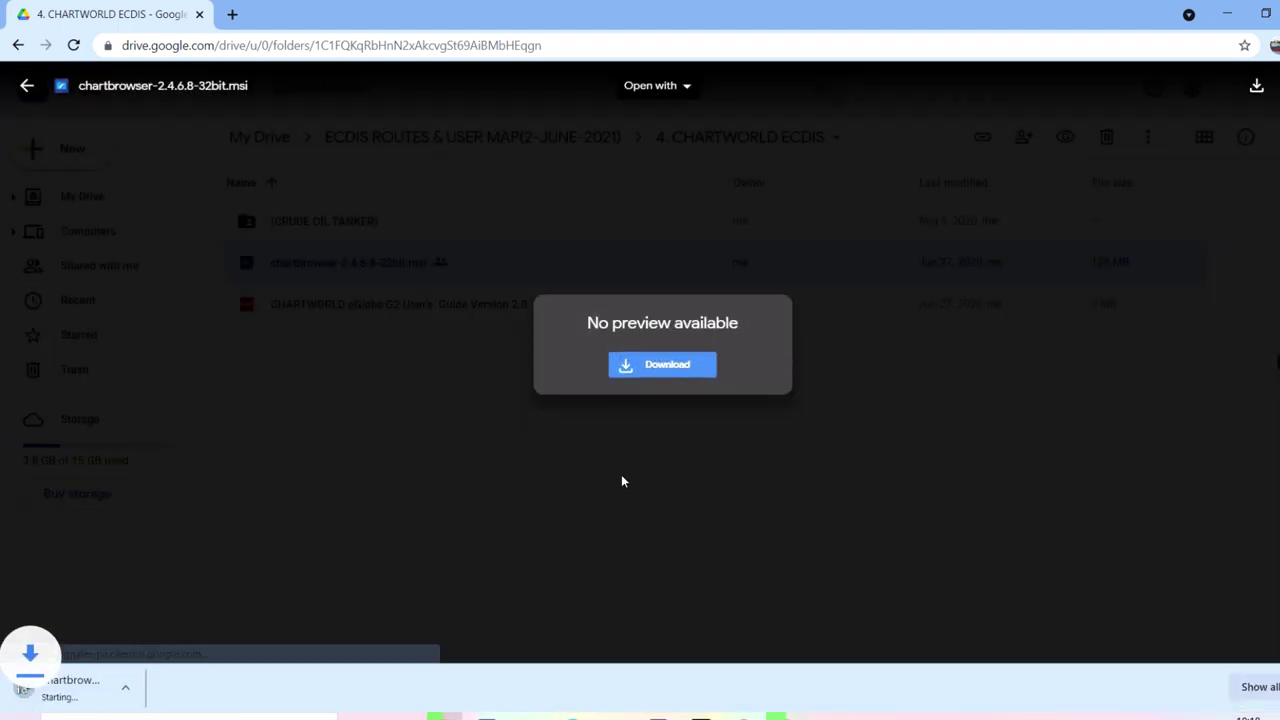
pyautogui.click(621, 474)
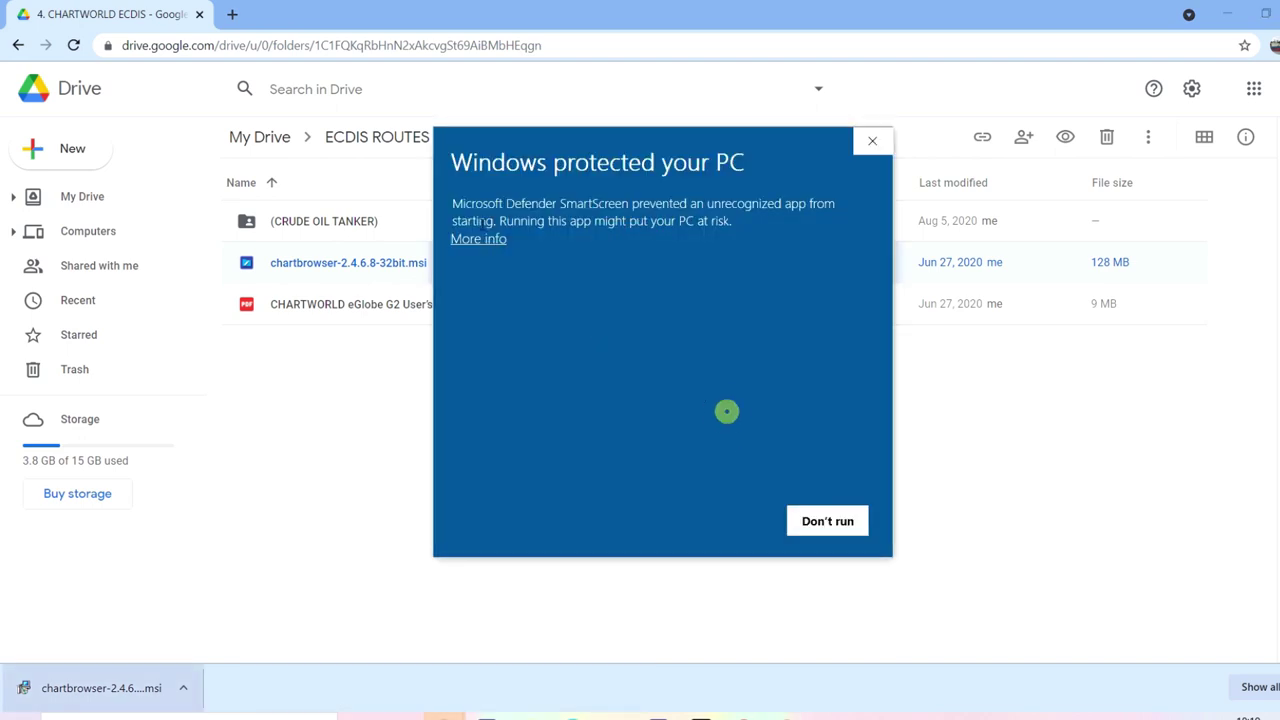
# - Run the blocked installer, accept the licence, keep the default Program Files folder, and finish installing
pyautogui.click(477, 234)
pyautogui.click(723, 521)
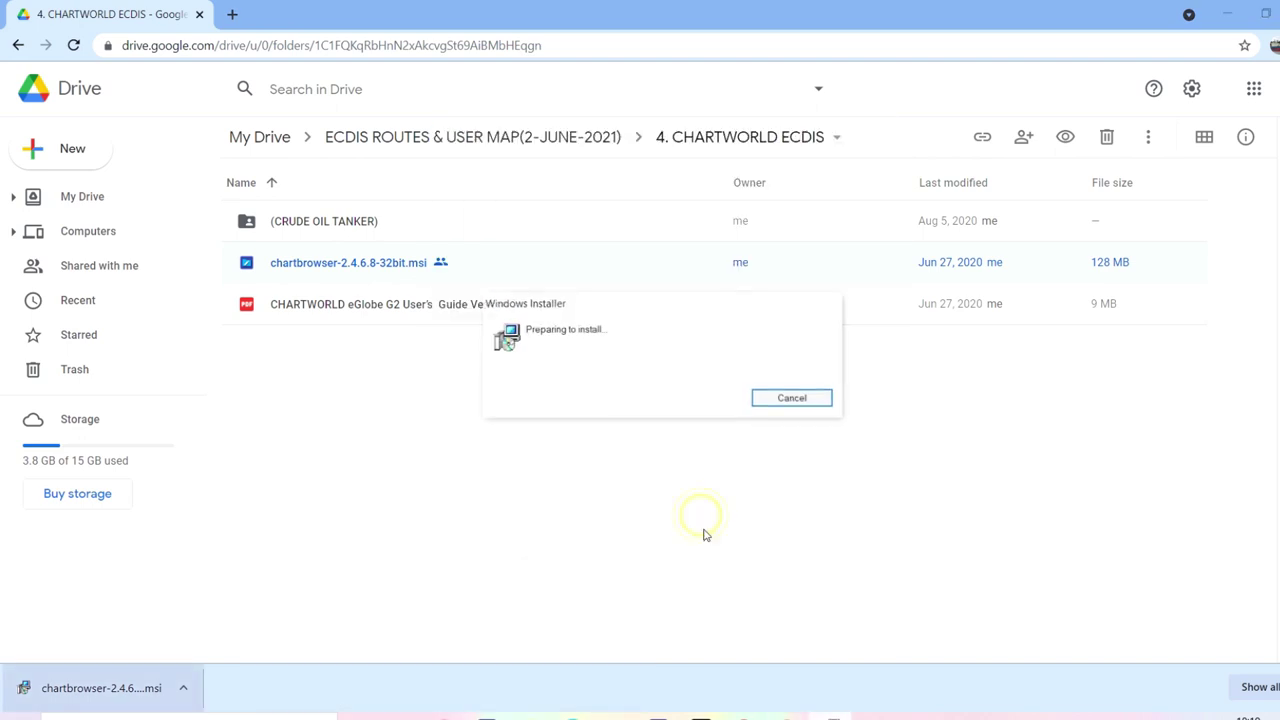
pyautogui.click(758, 501)
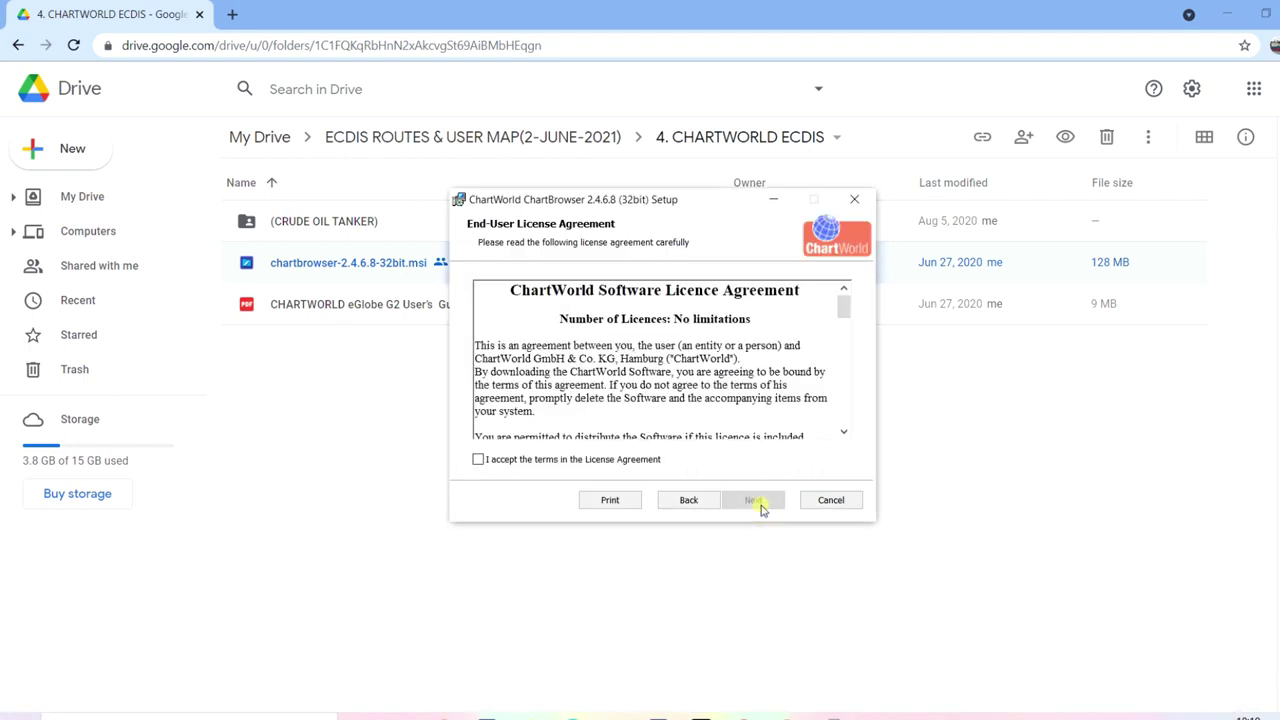
pyautogui.click(607, 460)
pyautogui.click(753, 500)
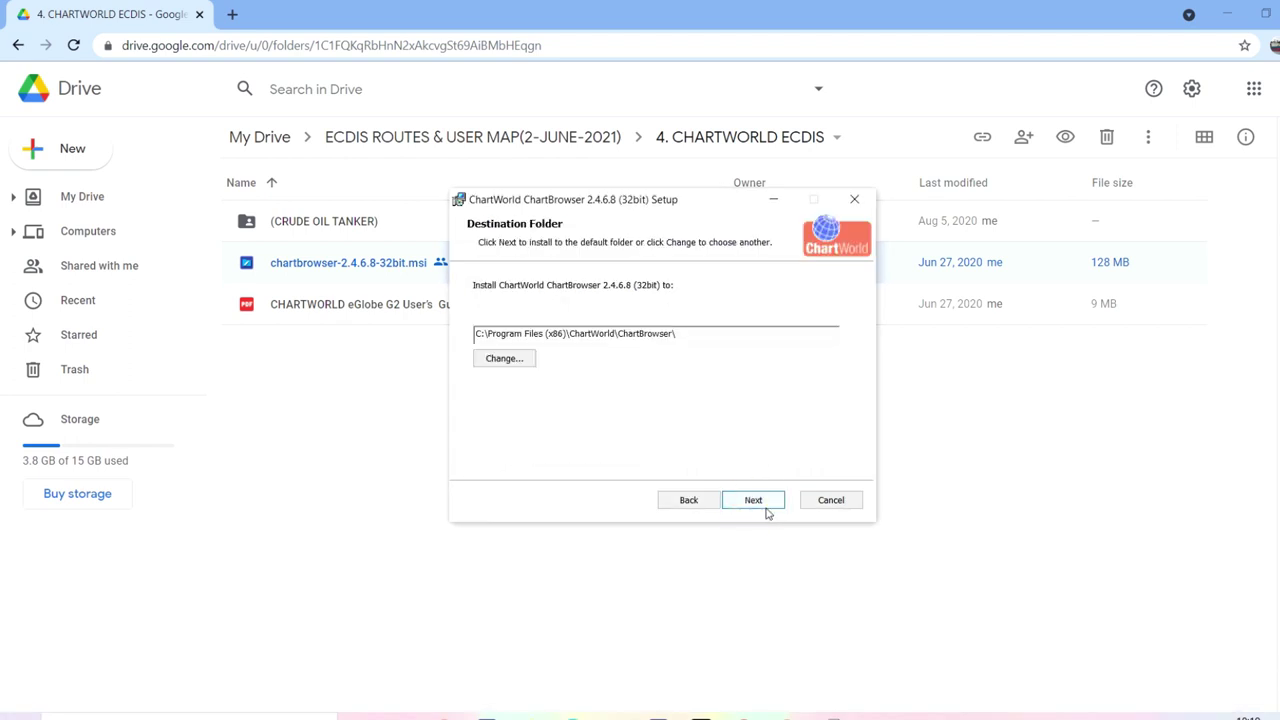
pyautogui.click(760, 500)
pyautogui.click(766, 503)
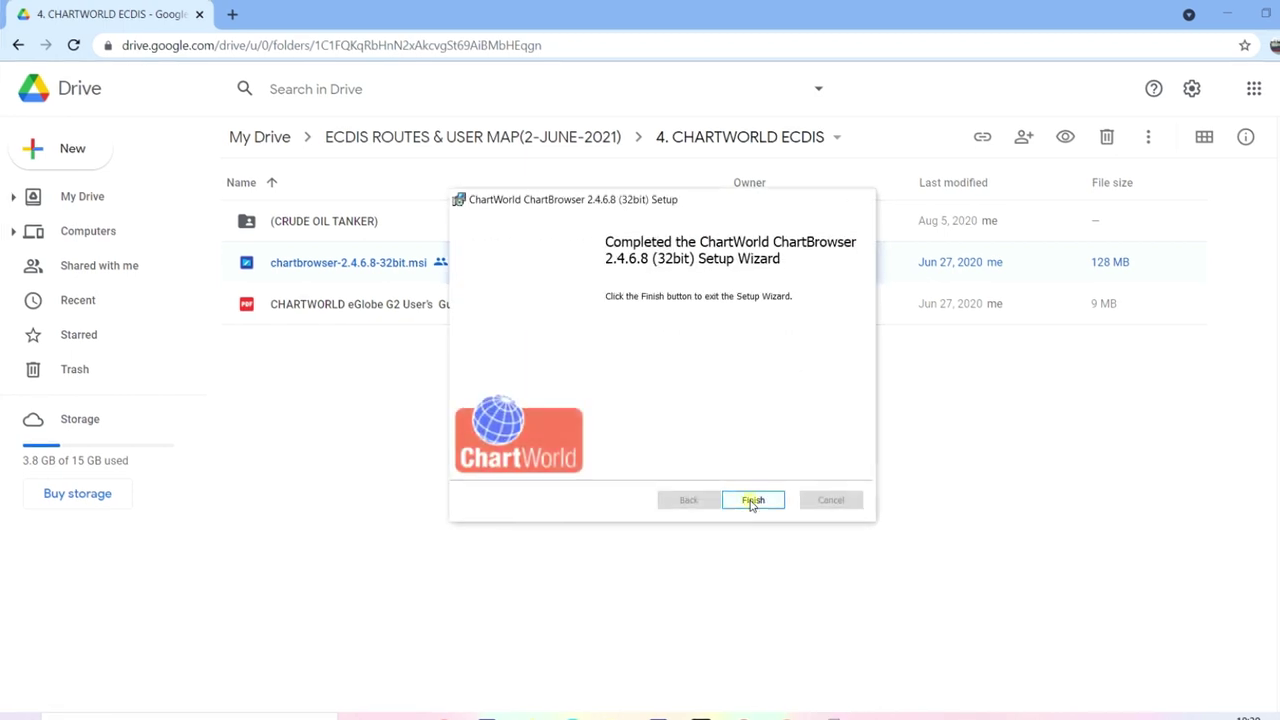
pyautogui.click(752, 500)
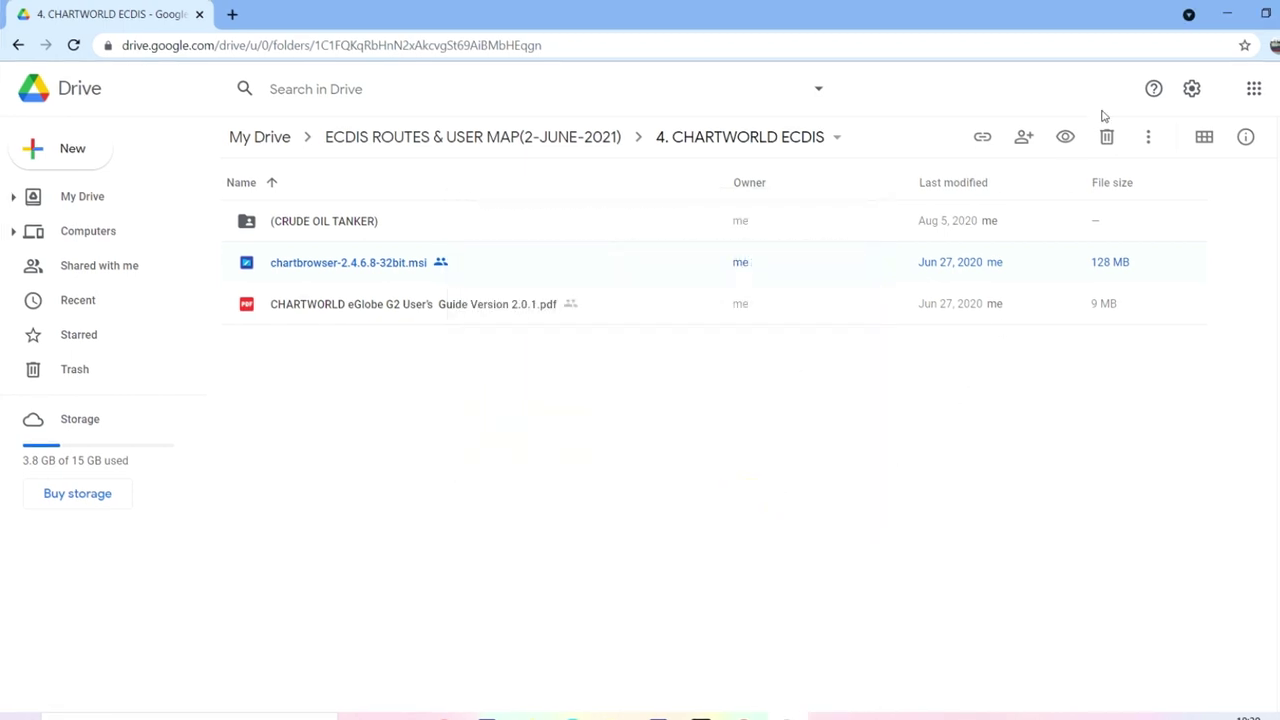
# - Minimize Chrome, refresh the desktop and launch ChartBrowser from its desktop icon
pyautogui.click(1227, 14)
pyautogui.rightClick(710, 208)
pyautogui.click(760, 262)
pyautogui.click(52, 214)
pyautogui.doubleClick(33, 282)
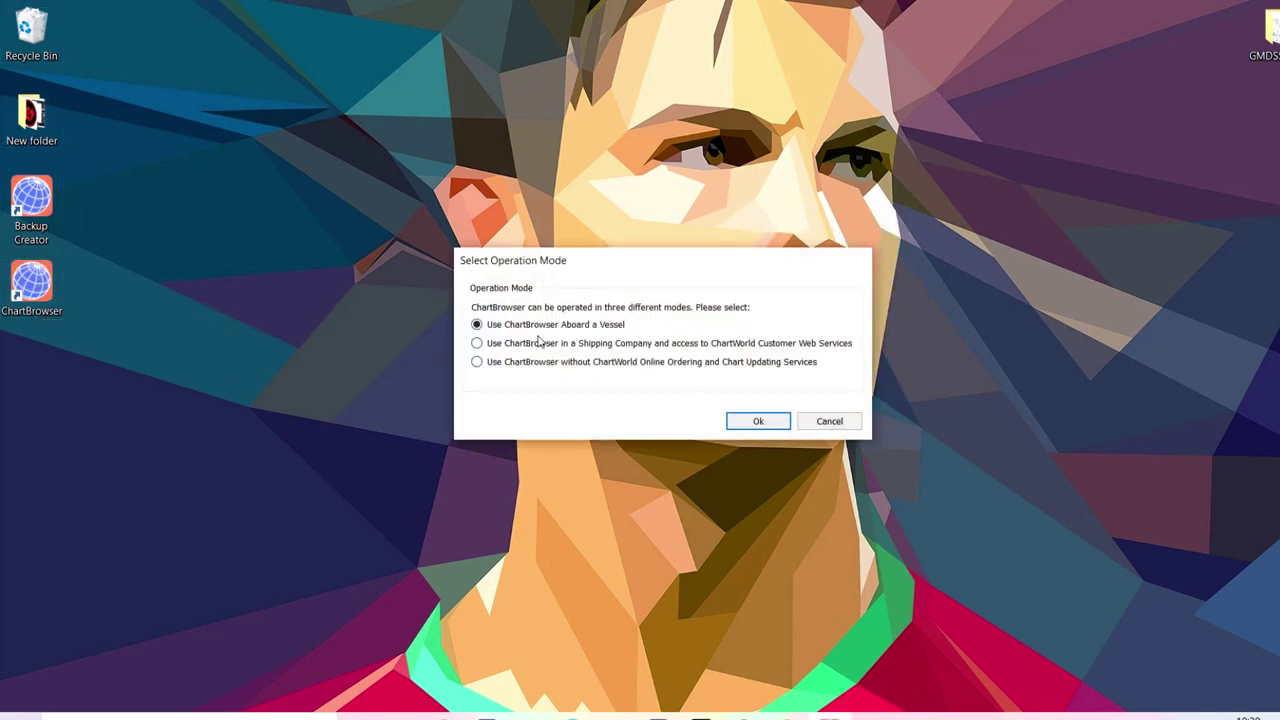
# - Choose Aboard a Vessel operation mode and confirm the options to show the Denmark chart
pyautogui.click(758, 421)
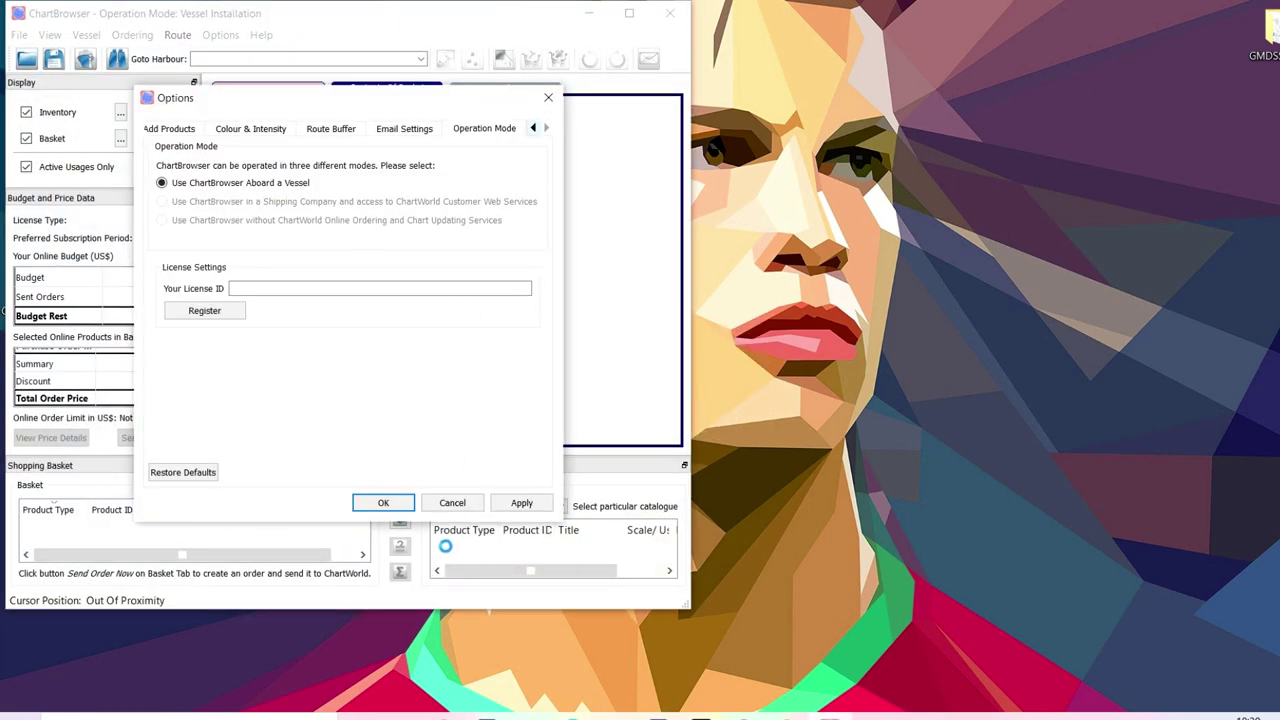
pyautogui.click(406, 506)
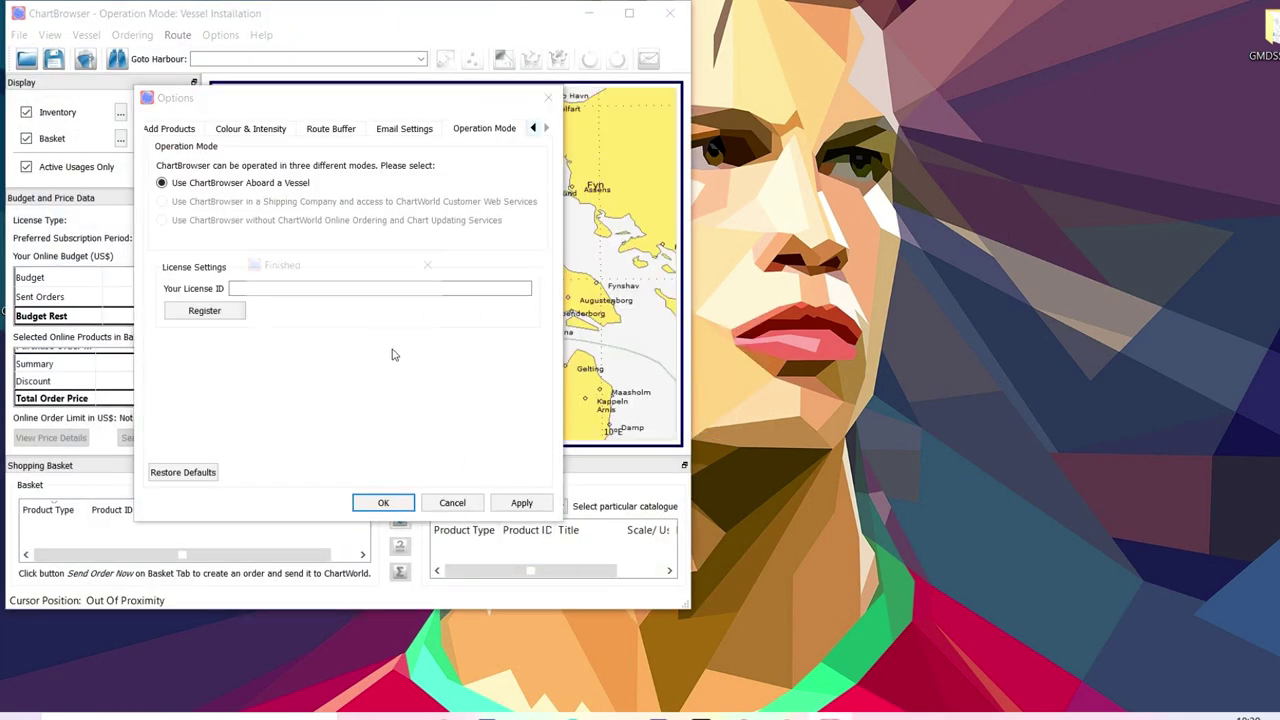
pyautogui.click(401, 333)
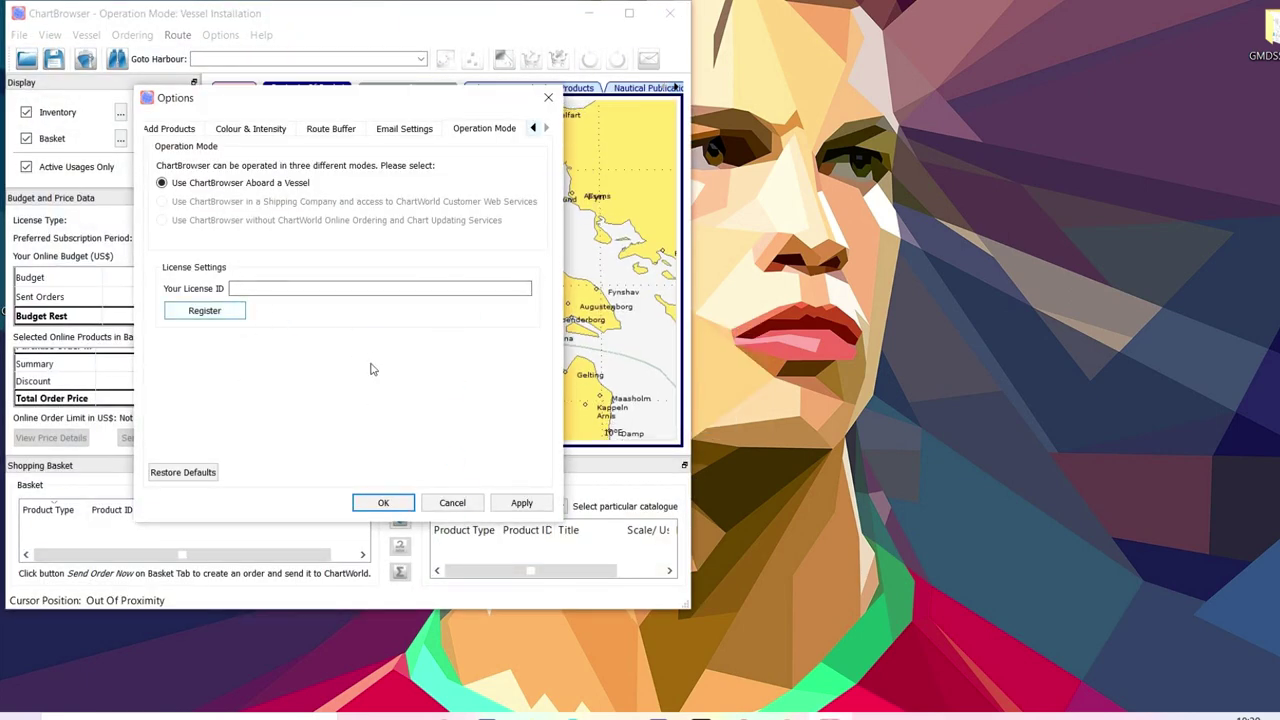
pyautogui.click(400, 504)
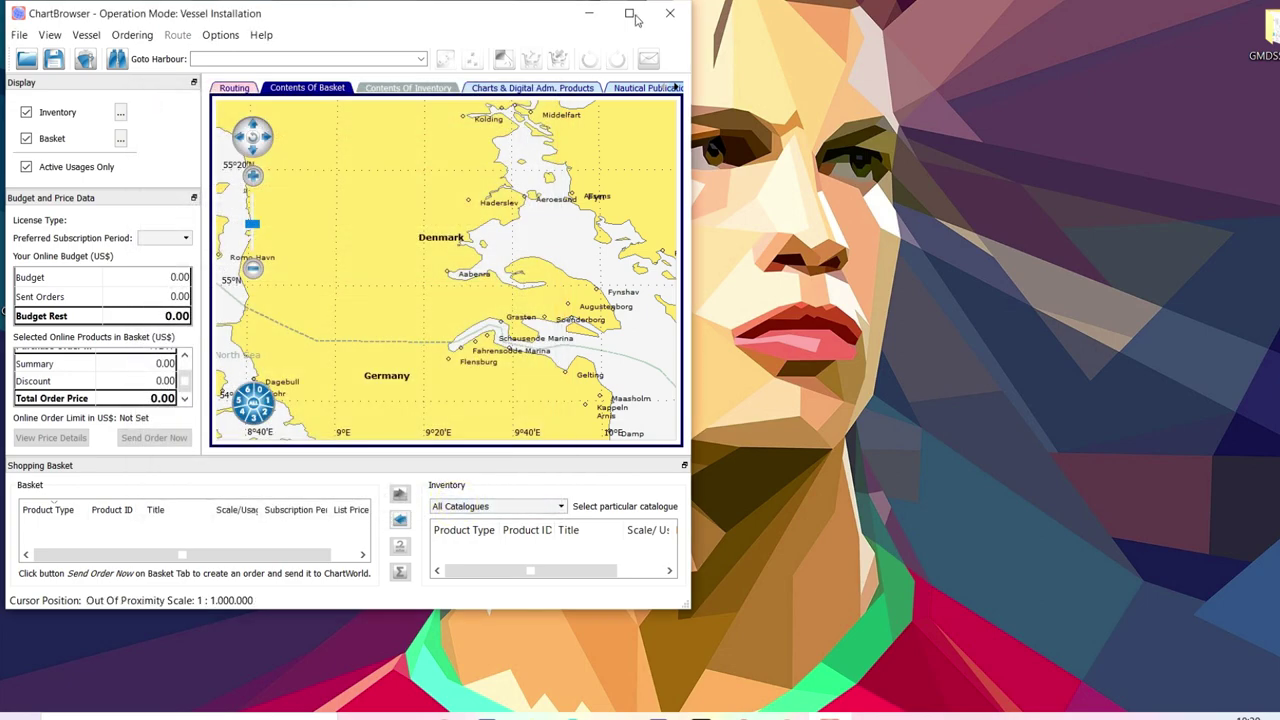
# - Maximize the window, zoom out to ocean scale, and initialise routing with 'Do not ask again' ticked
pyautogui.click(629, 13)
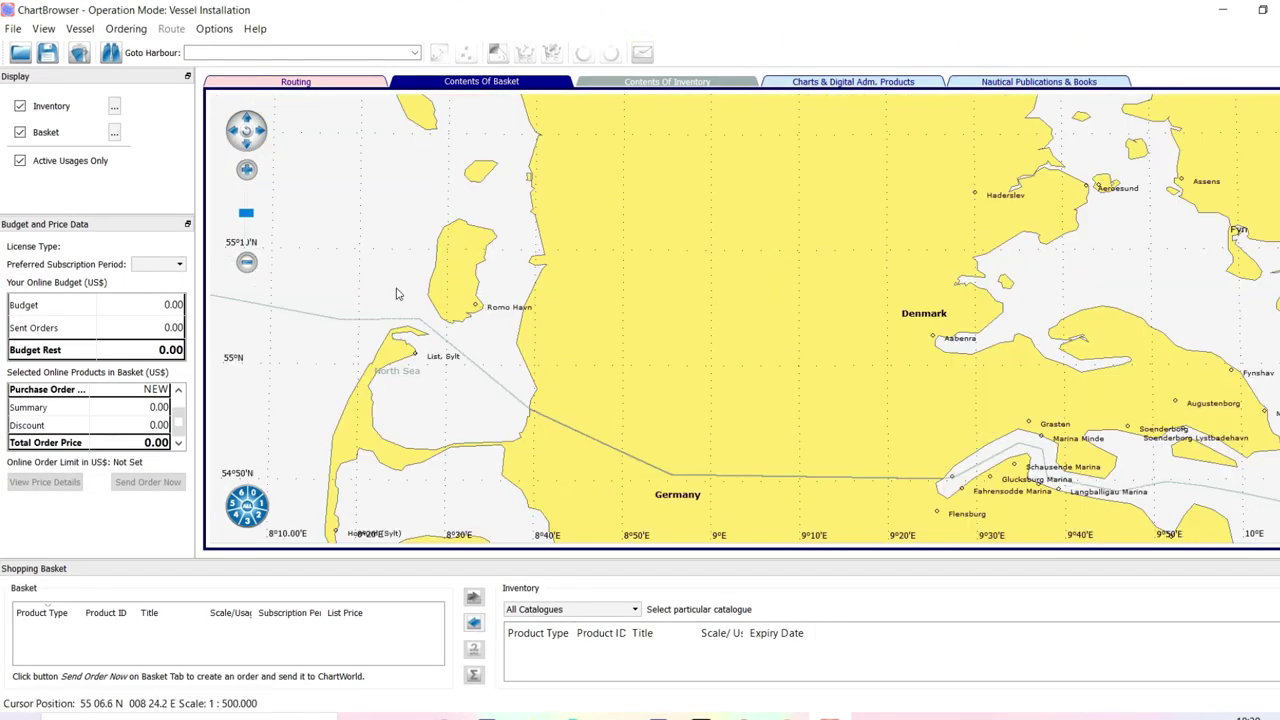
pyautogui.click(246, 262)
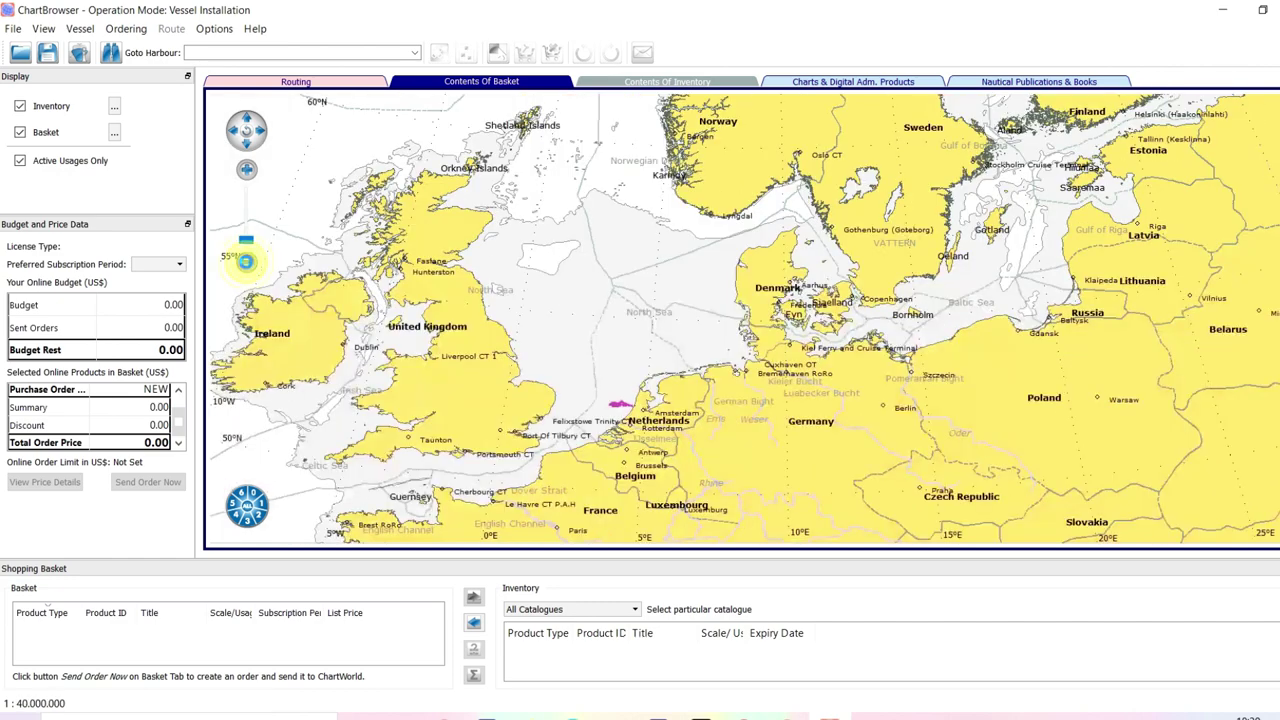
pyautogui.click(246, 262)
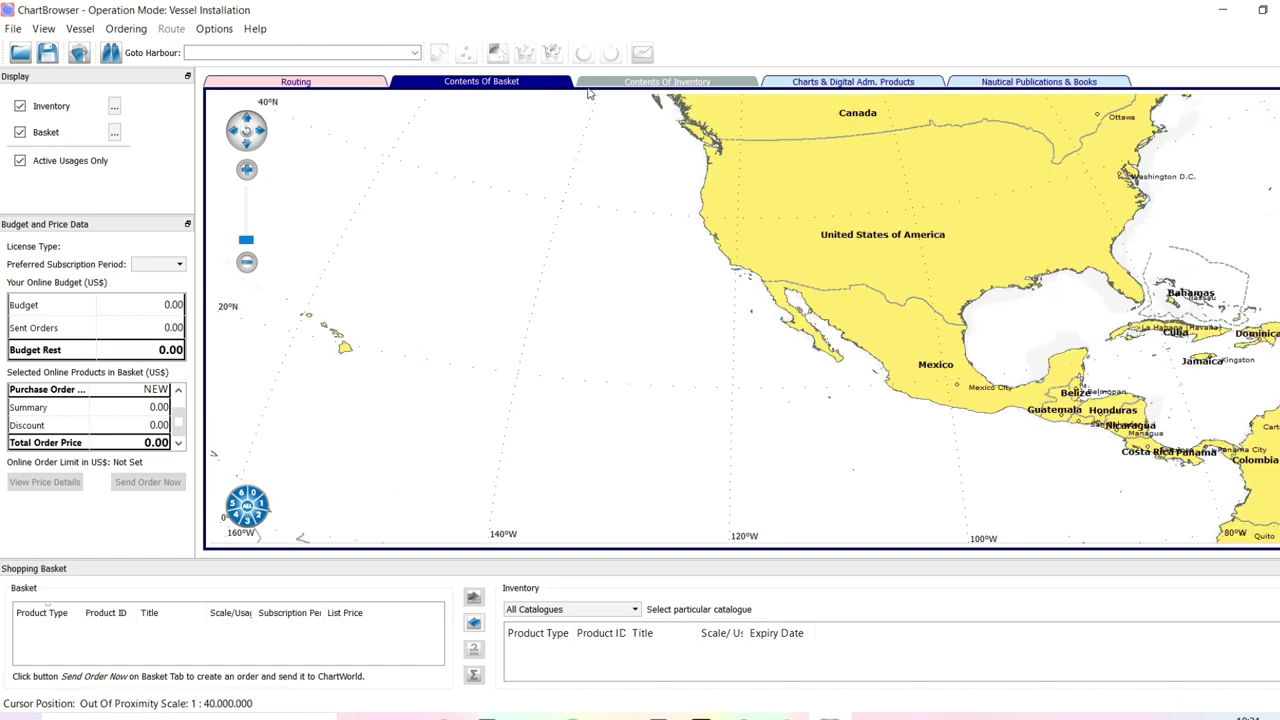
pyautogui.click(310, 87)
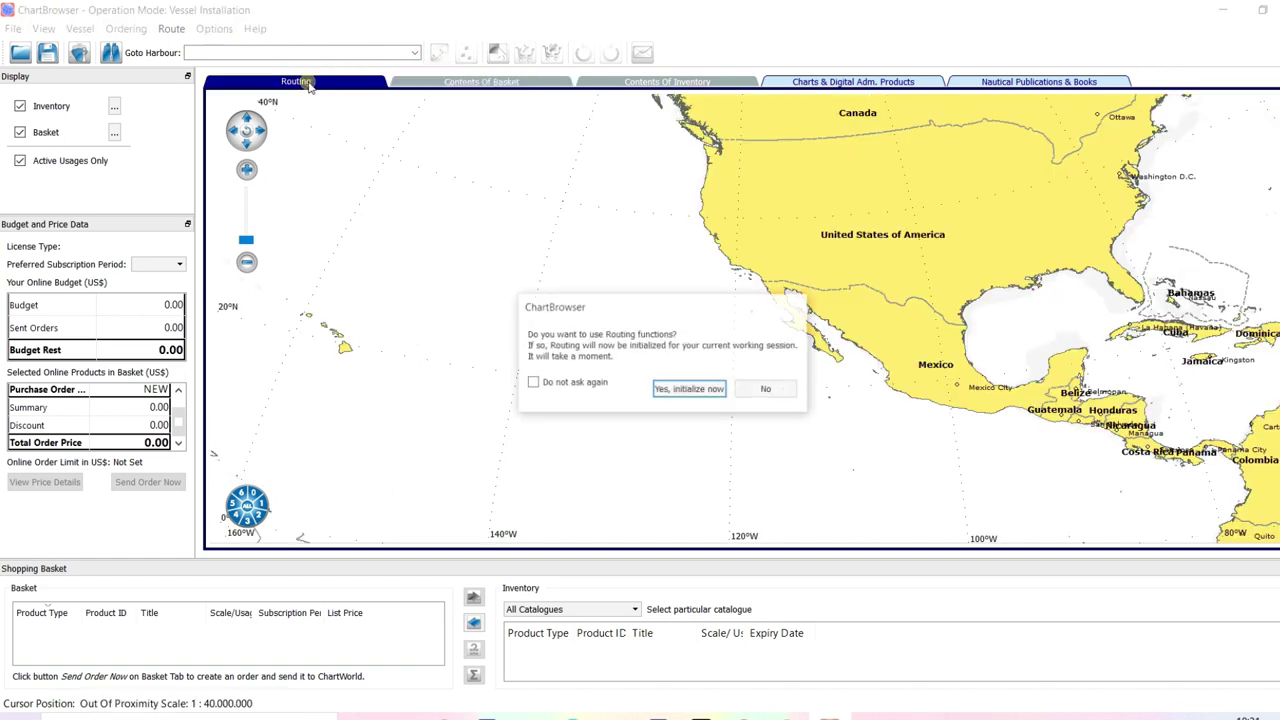
pyautogui.click(592, 382)
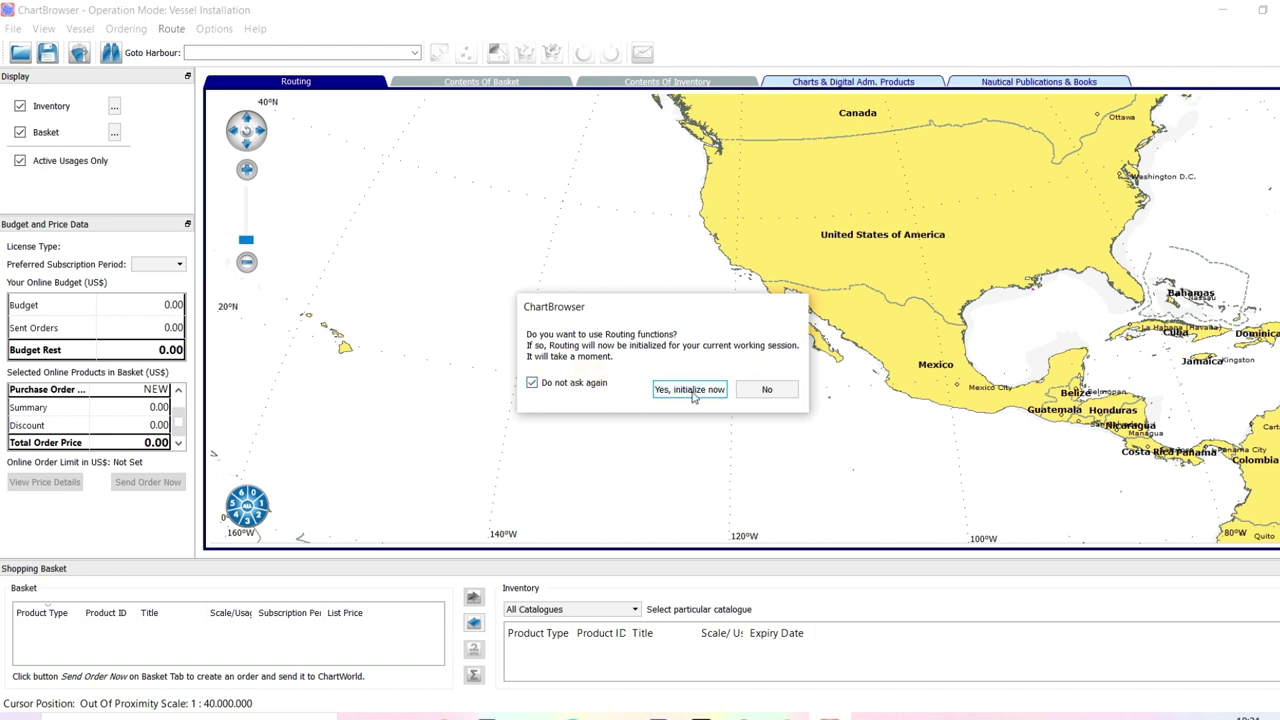
pyautogui.click(693, 394)
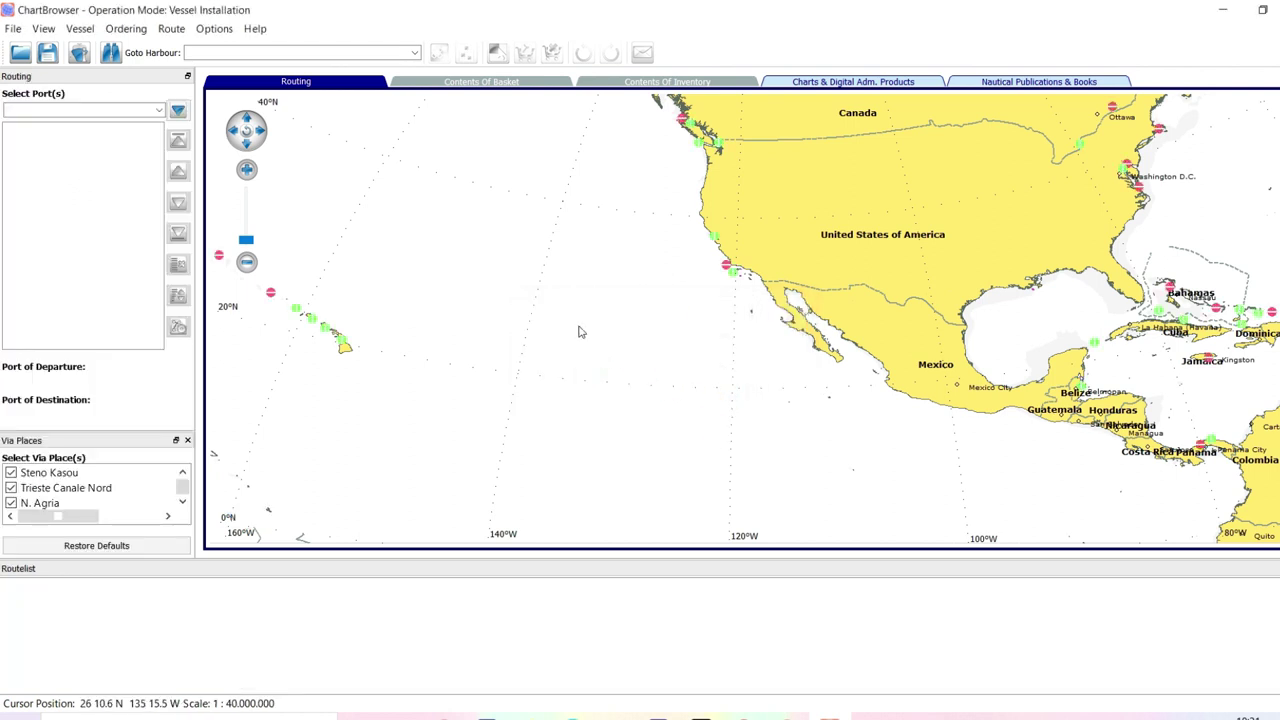
# - Add Houston, TX as the departure port in Select Port(s)
pyautogui.click(68, 110)
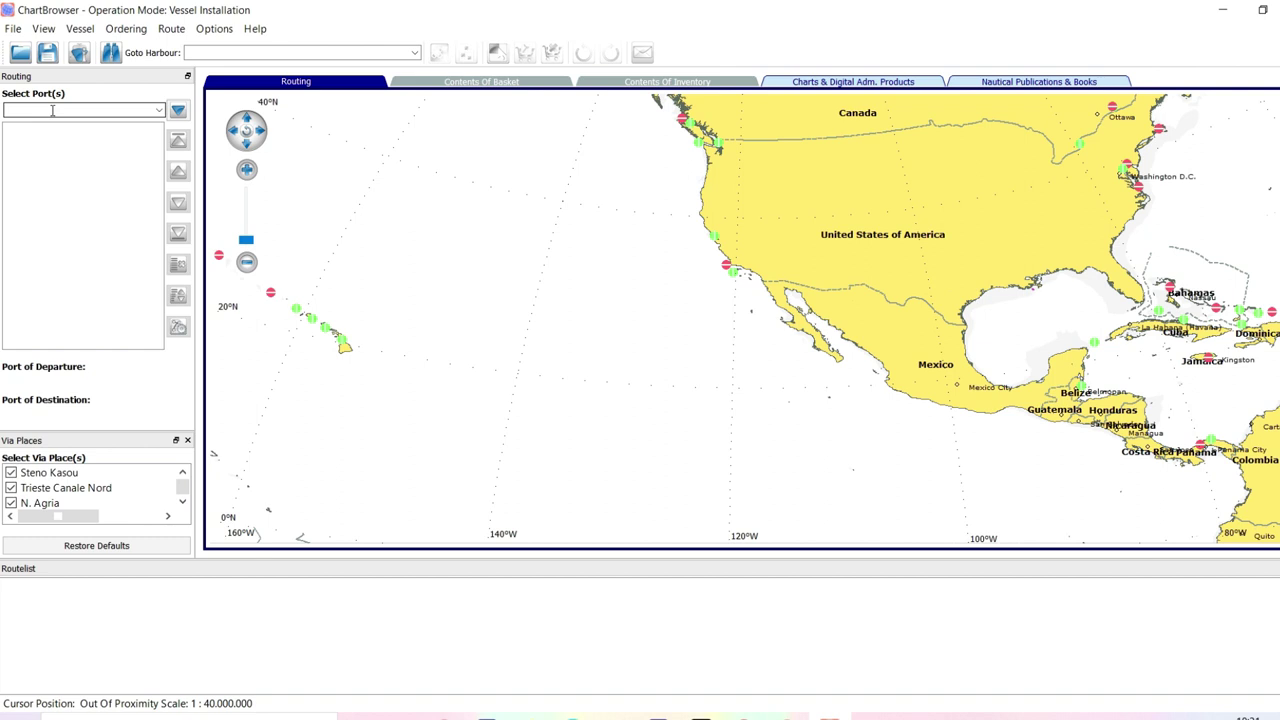
pyautogui.write('houston')
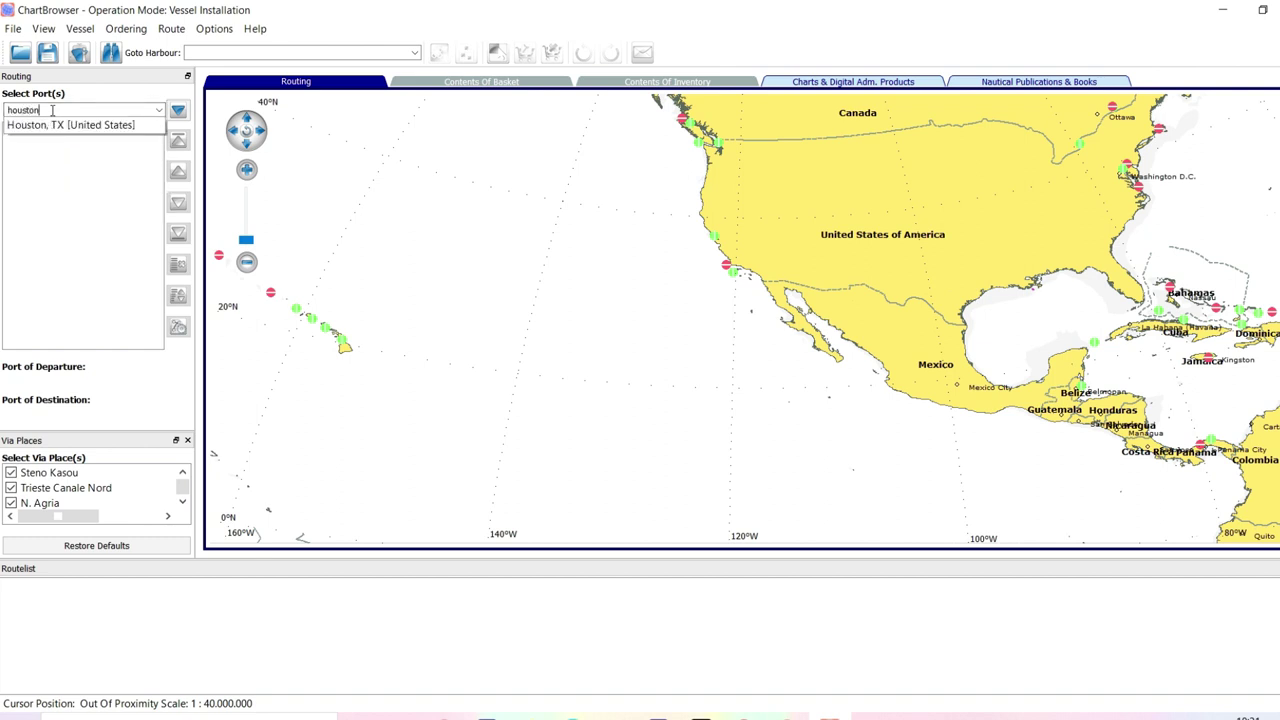
pyautogui.click(35, 125)
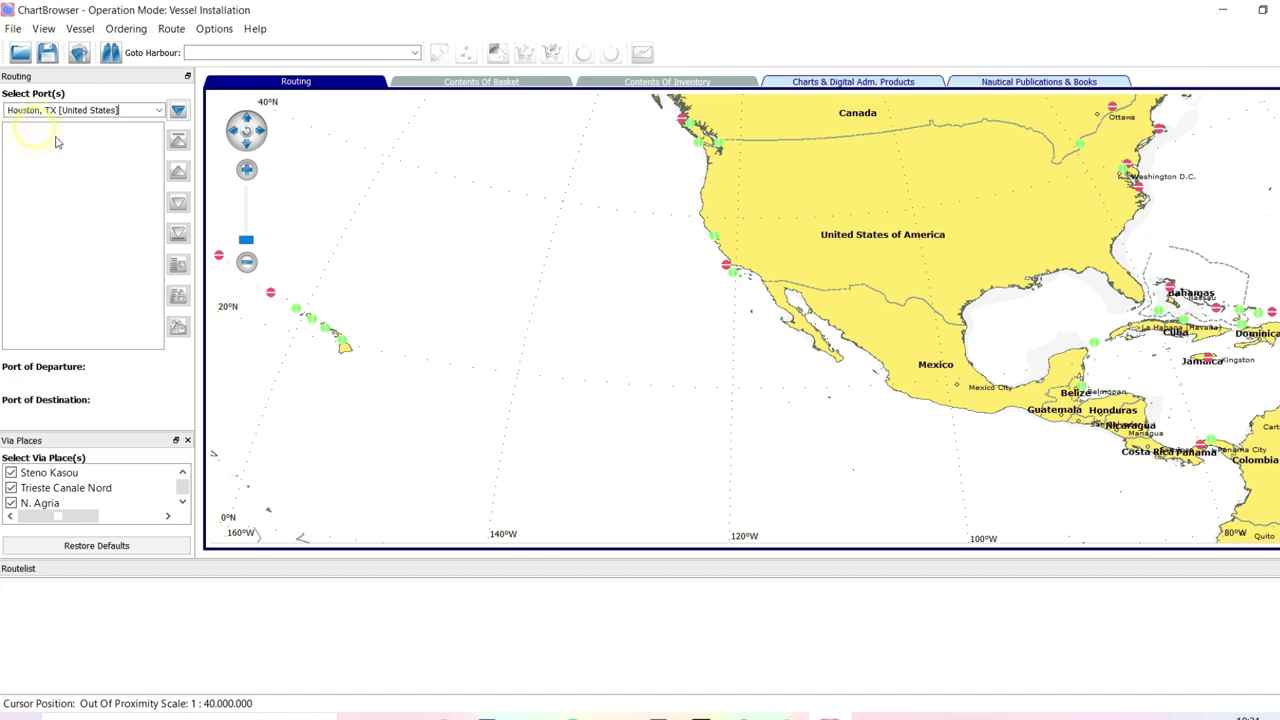
pyautogui.click(179, 112)
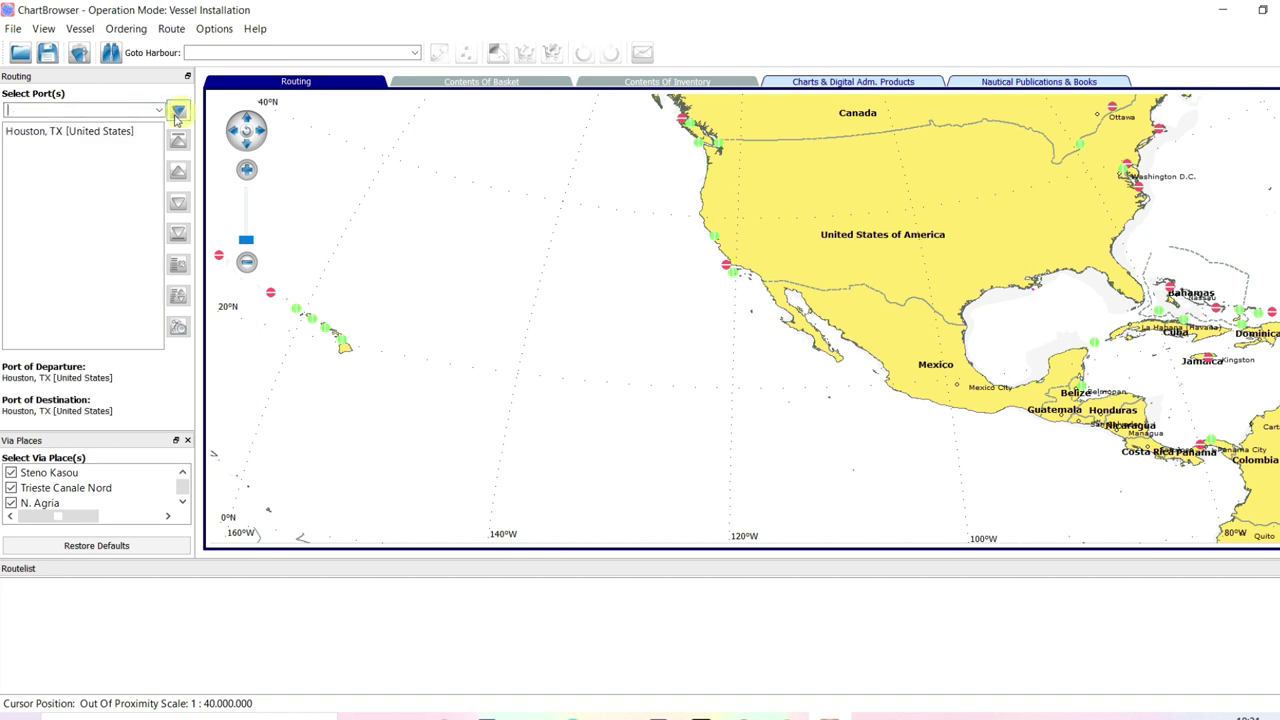
# - Add Rio de Janeiro CT as the destination port
pyautogui.click(61, 110)
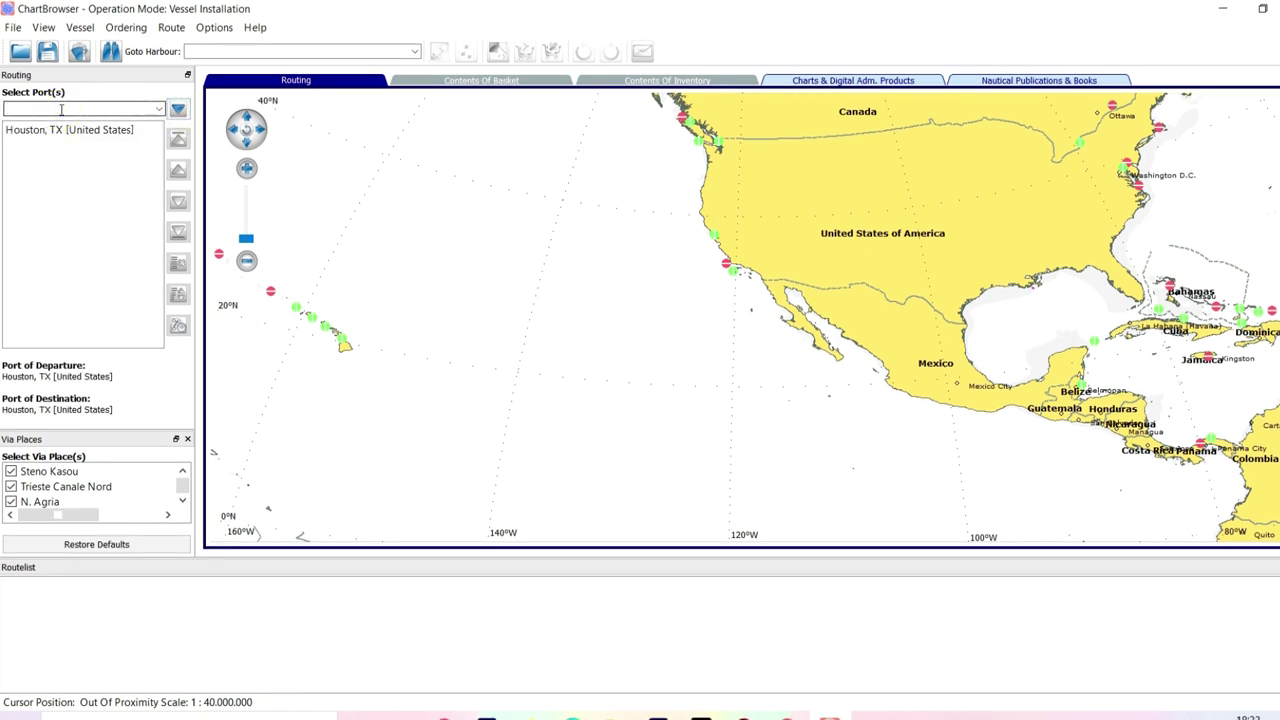
pyautogui.write('rio ')
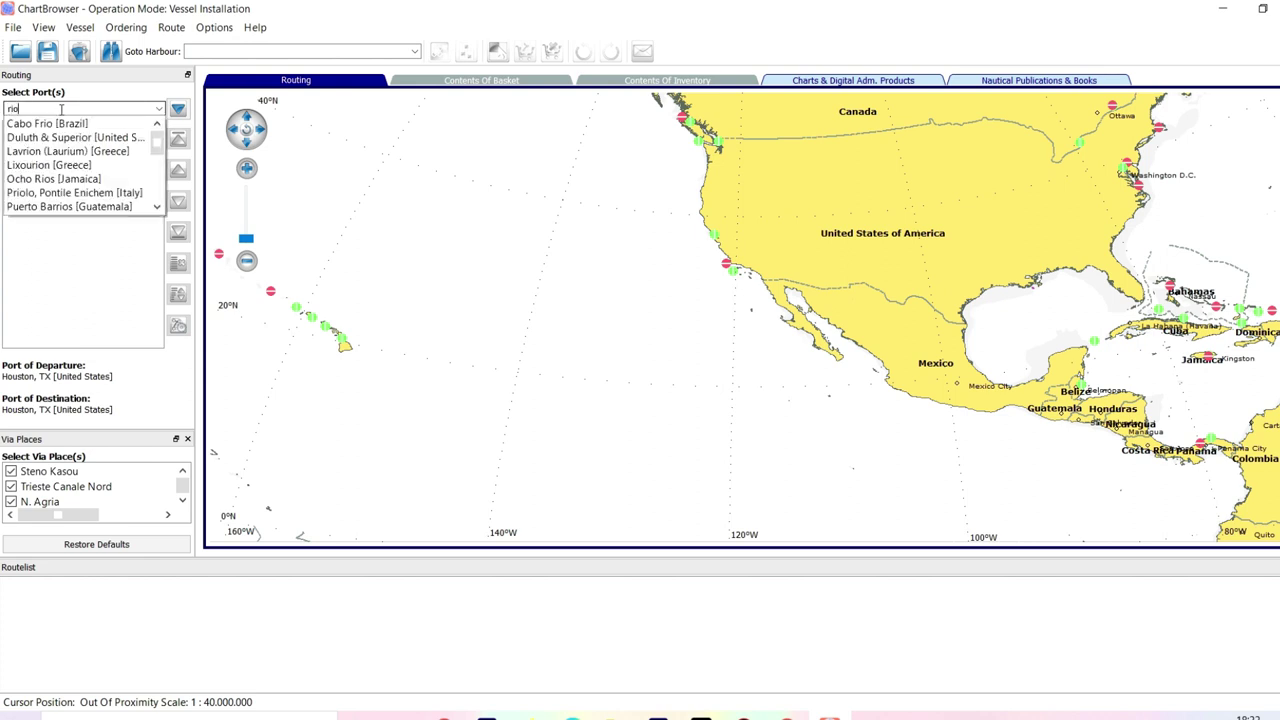
pyautogui.write('de')
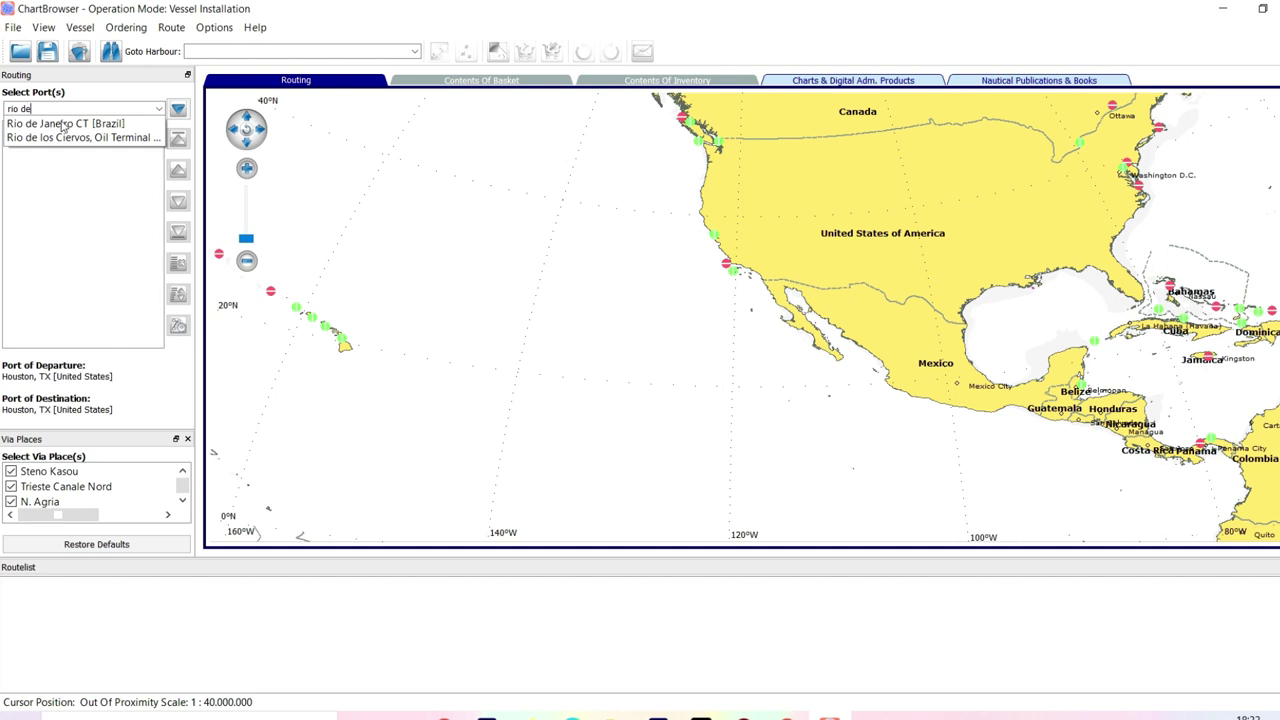
pyautogui.click(45, 124)
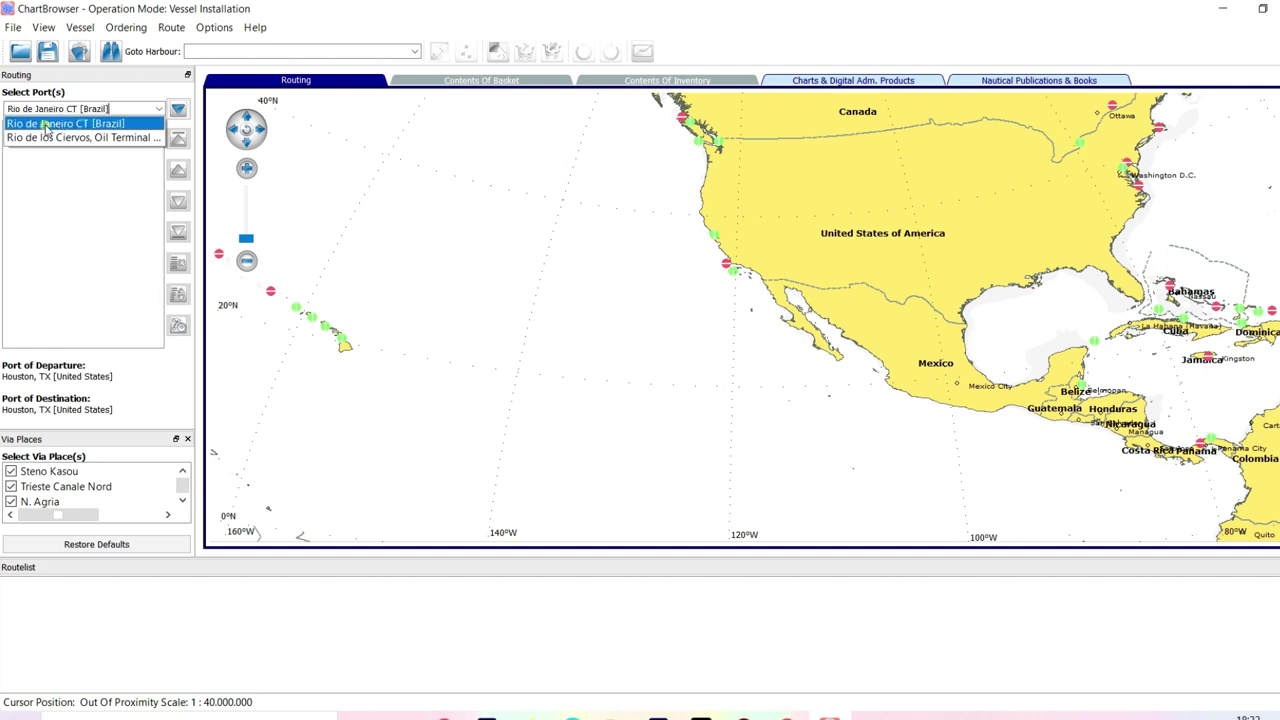
pyautogui.click(177, 108)
# - Select the Houston and Rio de Janeiro entries and calculate the route between them
pyautogui.click(84, 132)
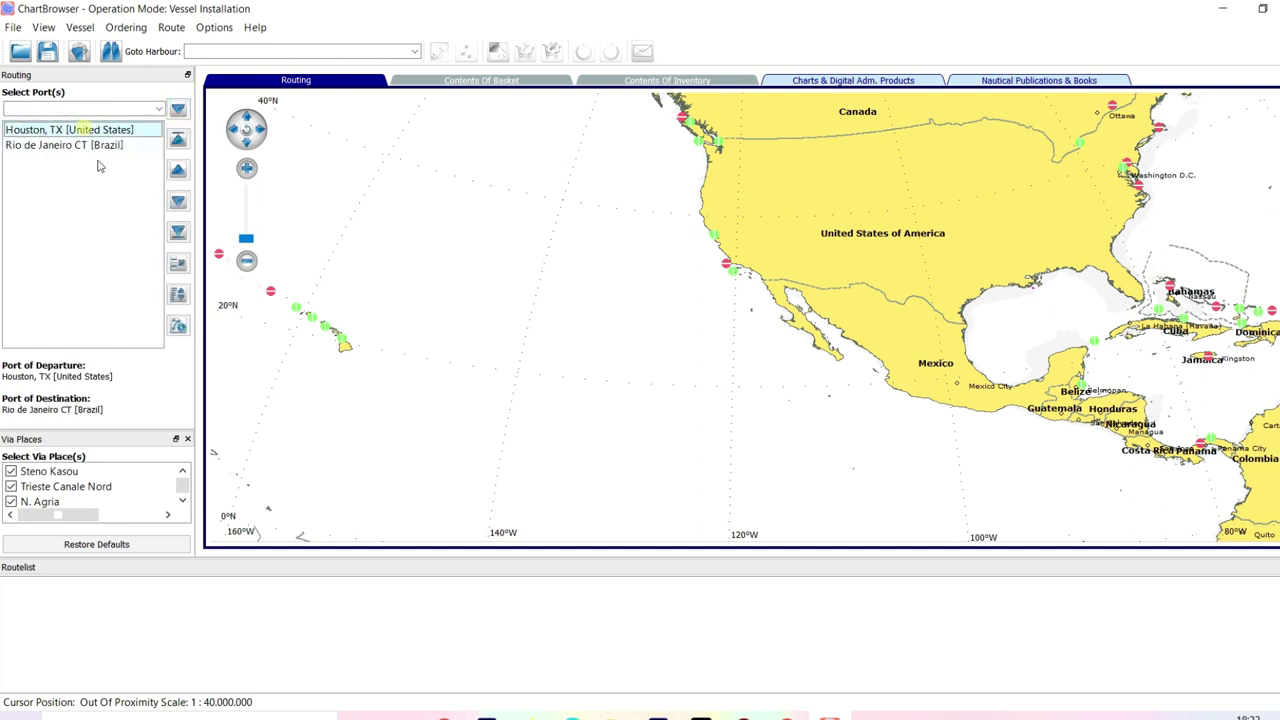
pyautogui.click(110, 146)
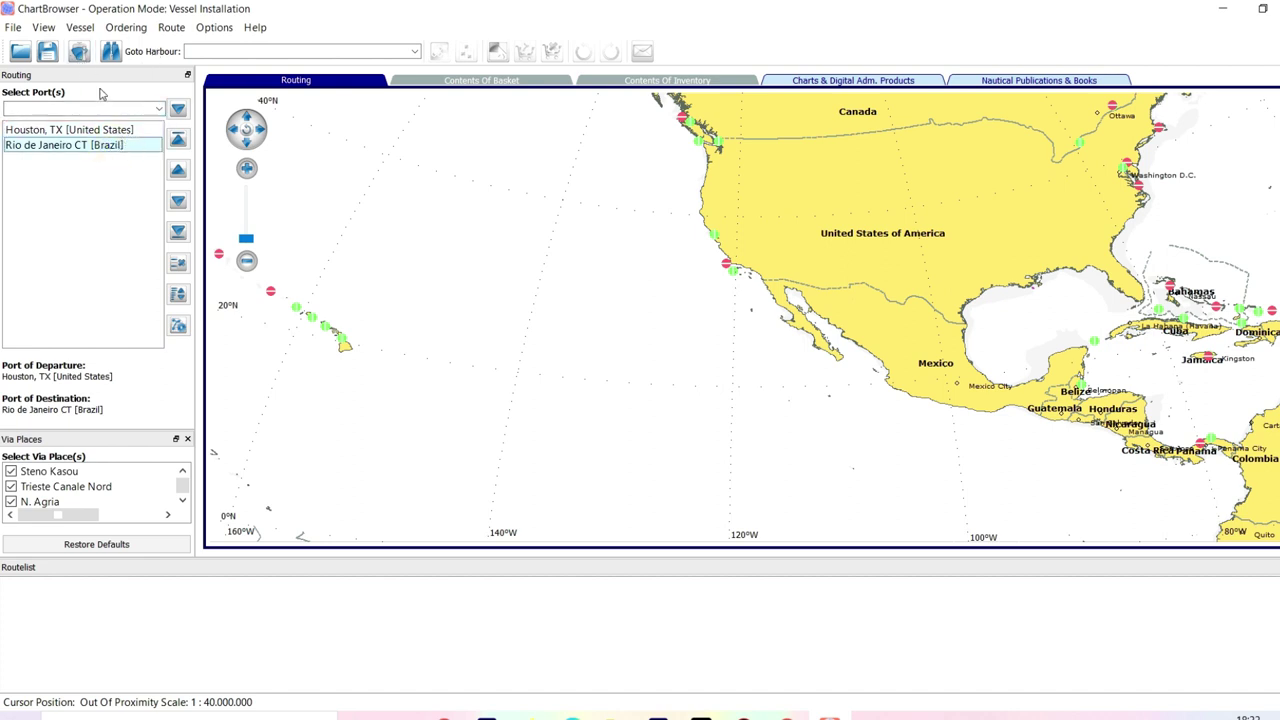
pyautogui.click(178, 327)
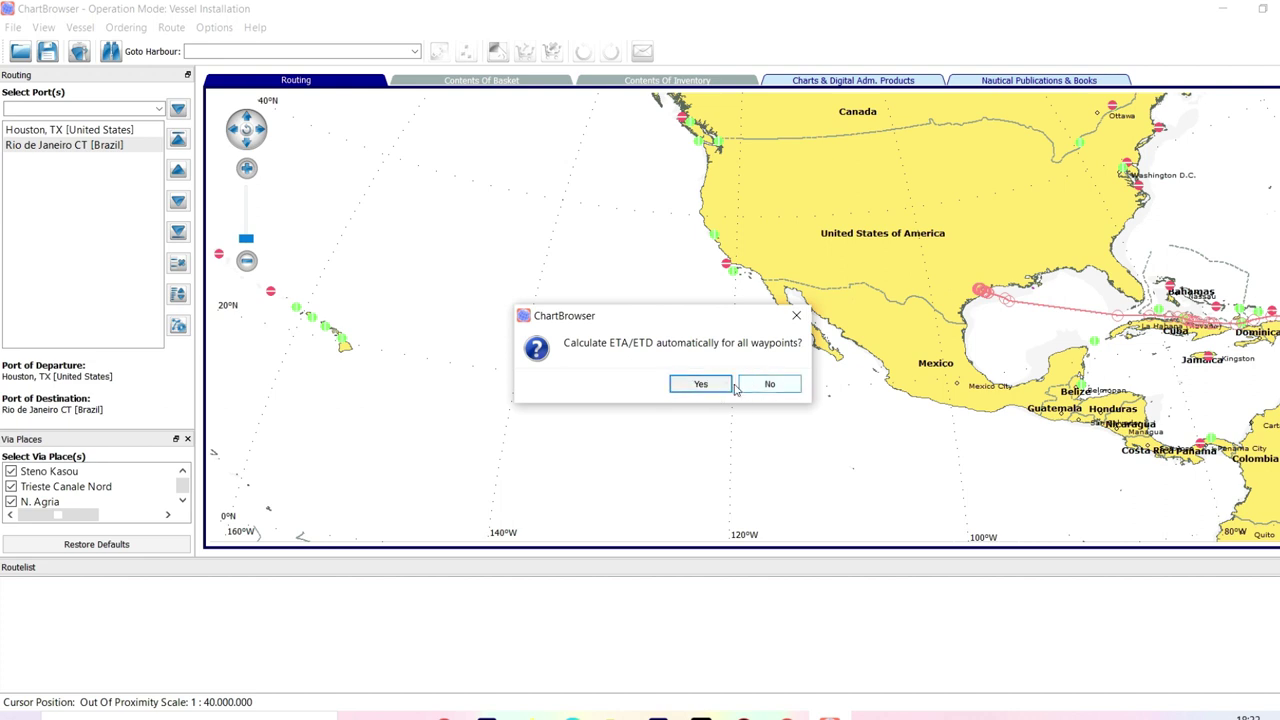
# - Calculate ETA/ETD for all waypoints, accepting the suggested departure time (speed 15, 5497.60 nm)
pyautogui.click(718, 386)
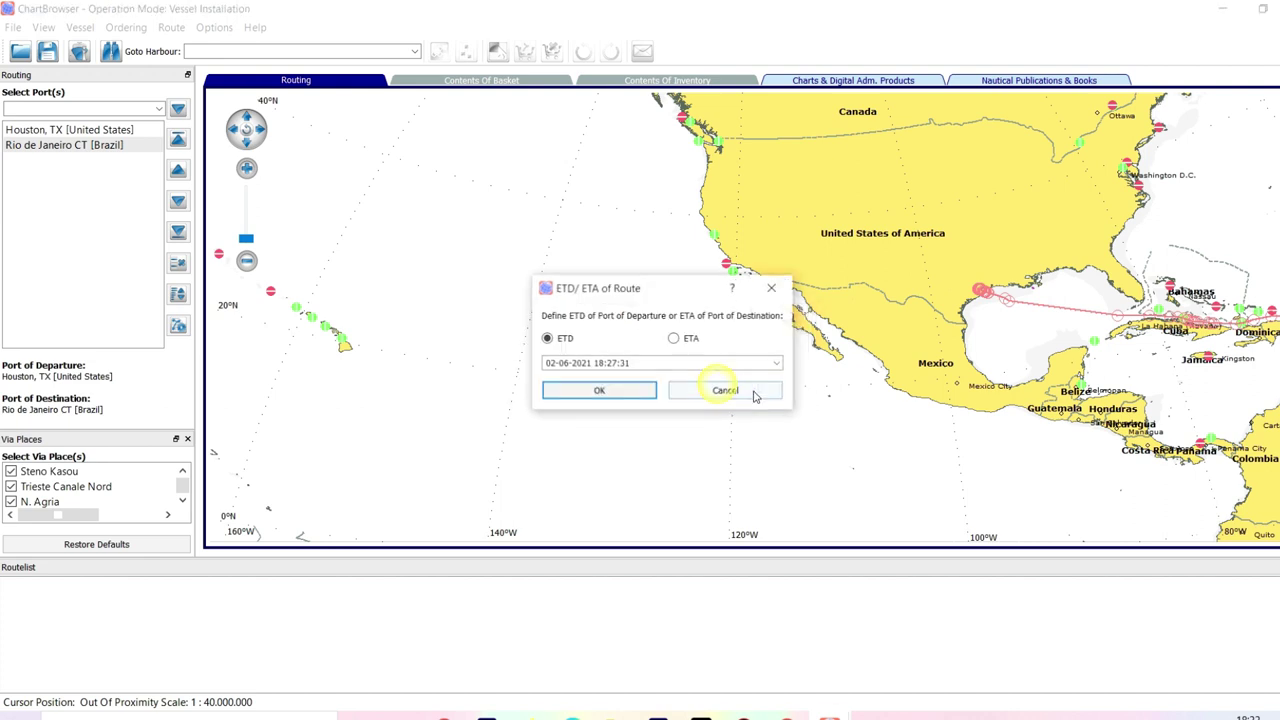
pyautogui.click(643, 394)
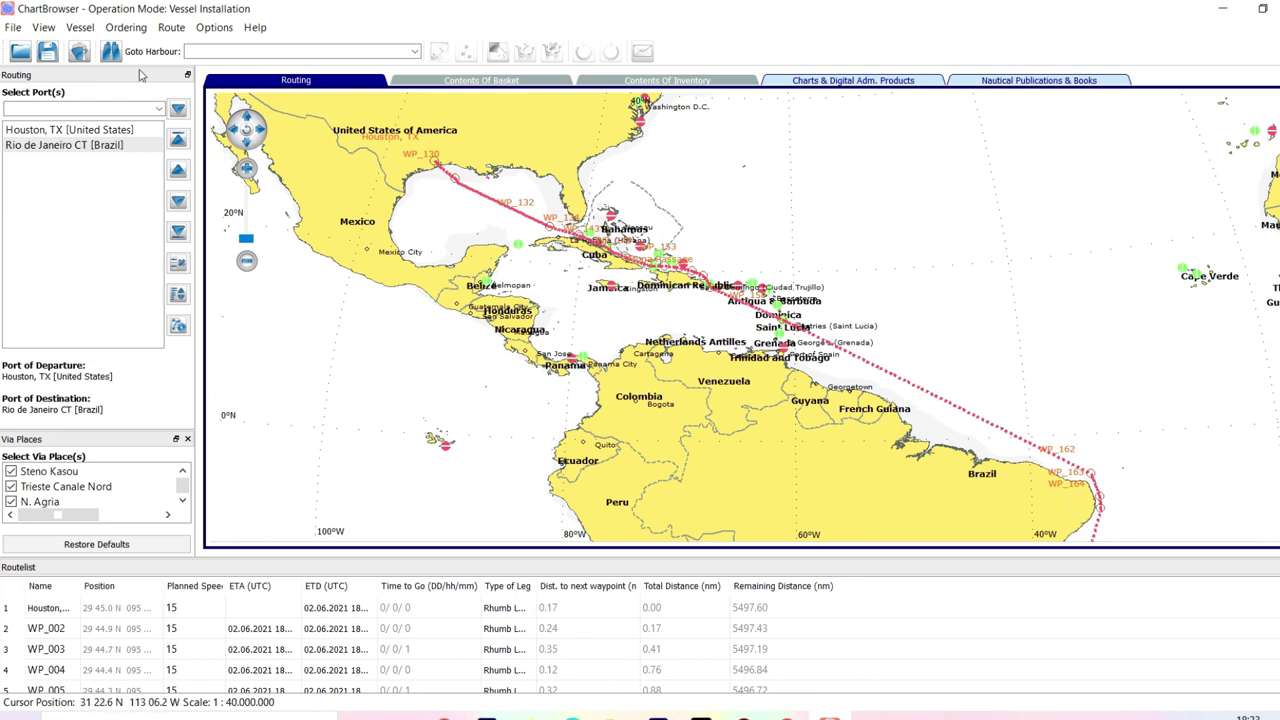
# - Remove Rio de Janeiro from the route ports and add Shanghai Jungong Lu CT instead
pyautogui.click(178, 265)
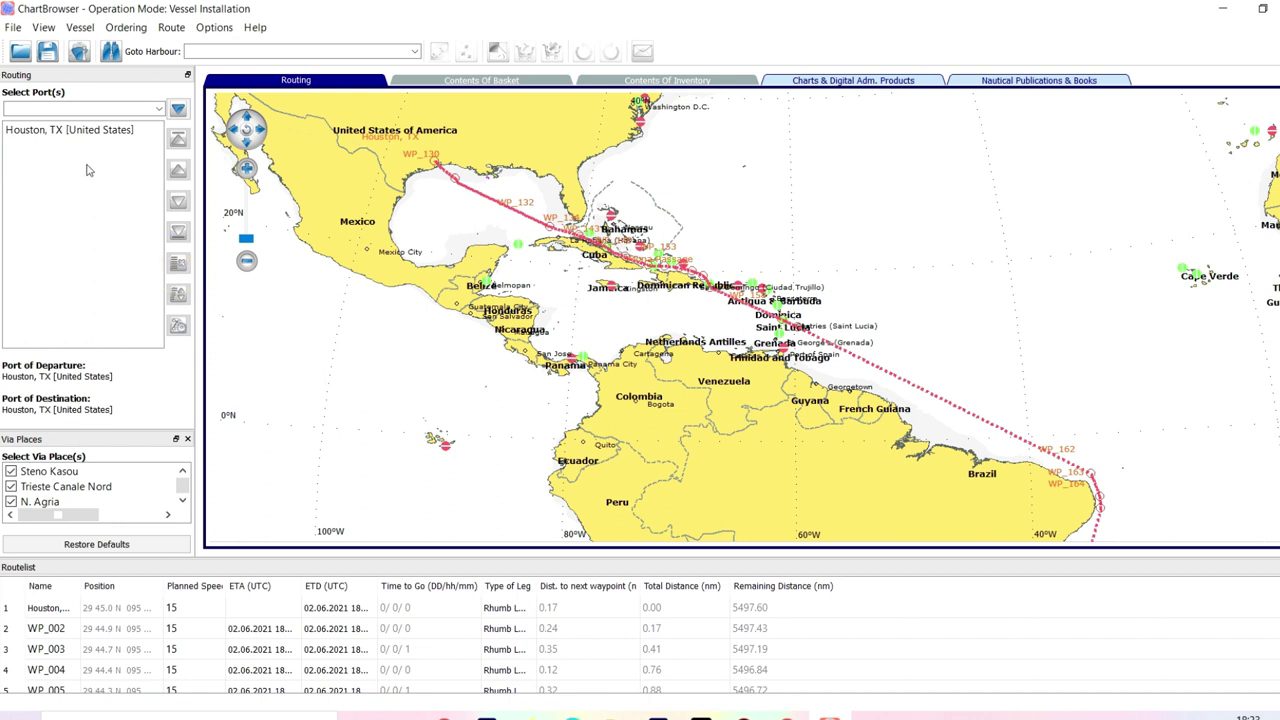
pyautogui.click(105, 130)
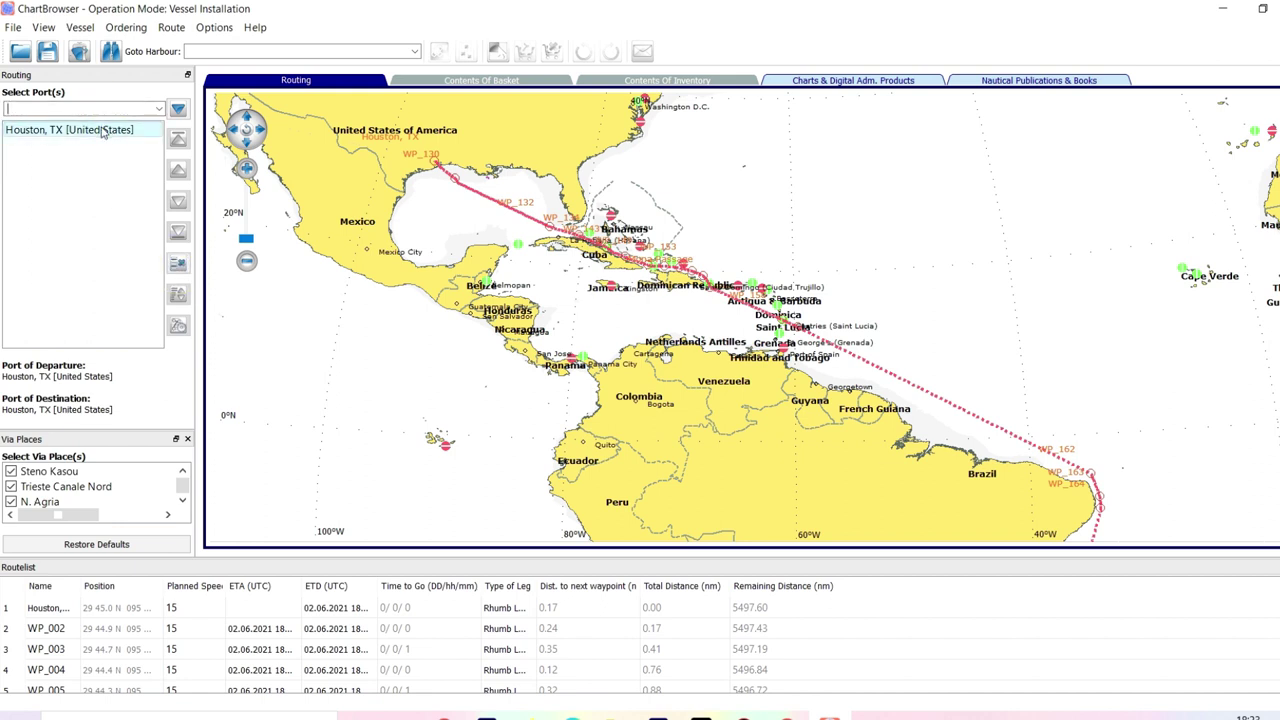
pyautogui.write('shan')
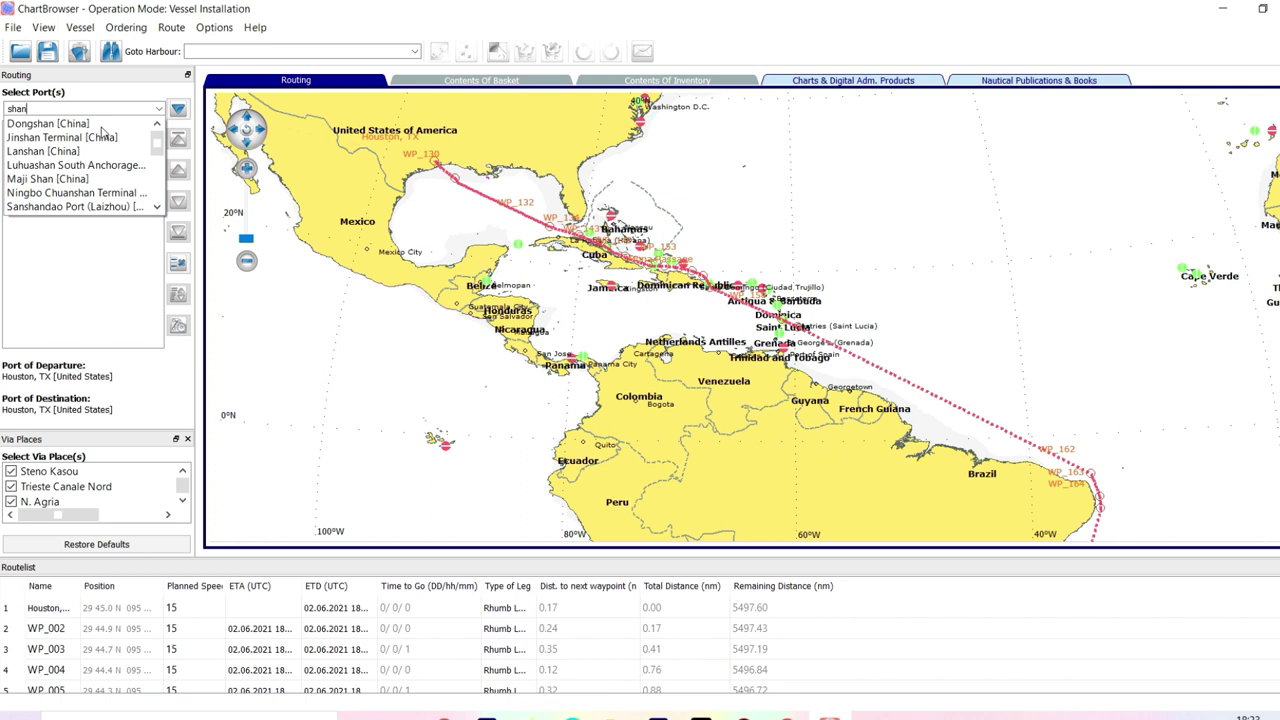
pyautogui.write('g')
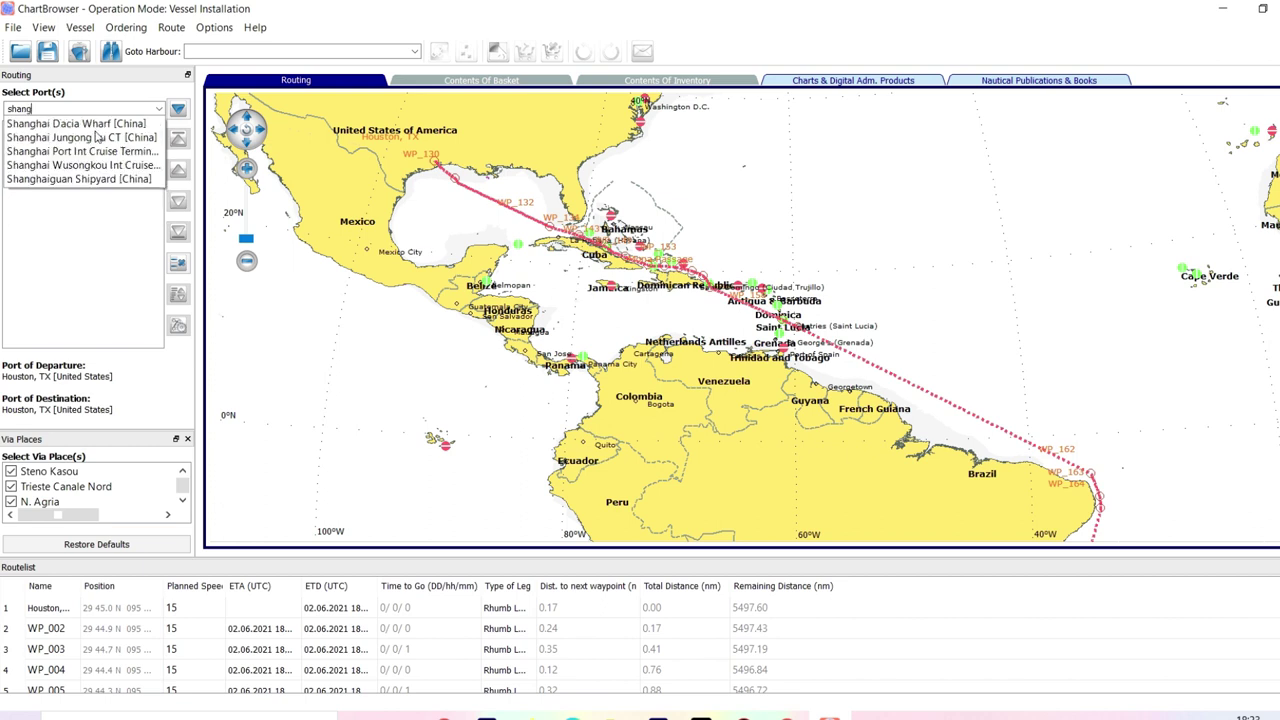
pyautogui.click(97, 137)
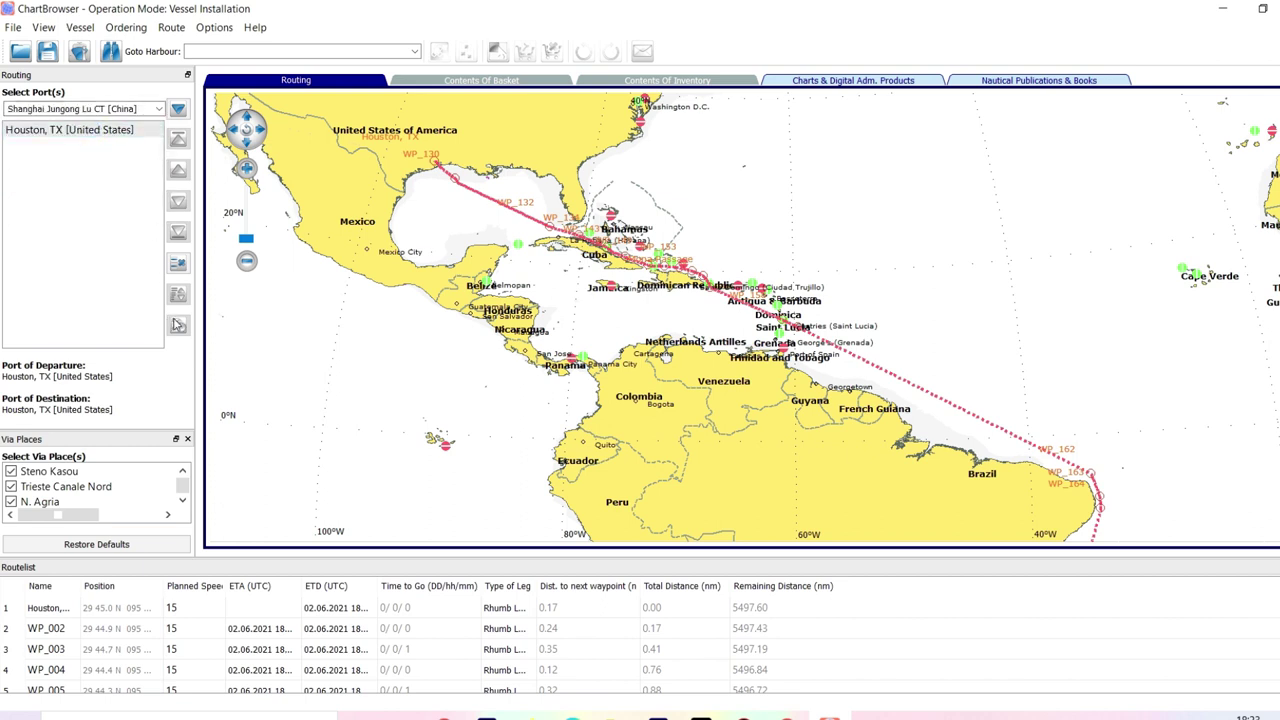
pyautogui.click(177, 108)
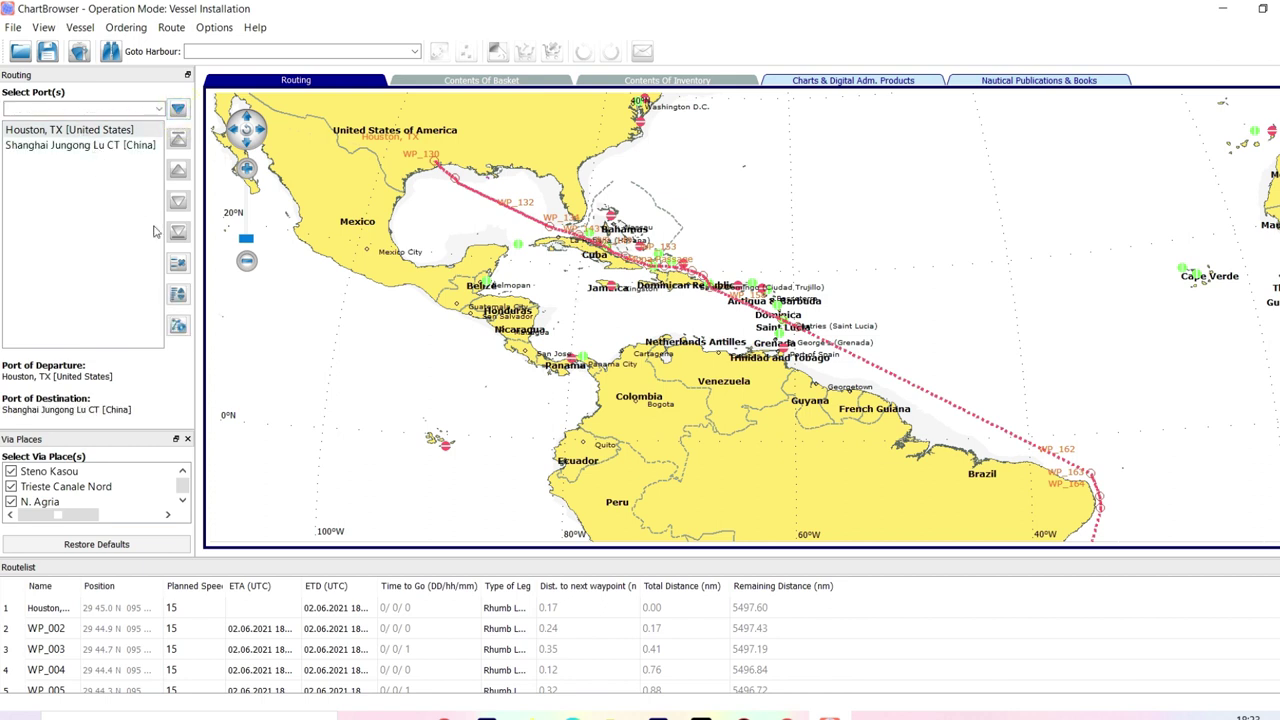
# - Recalculate the route, discarding the Rio route, and compute ETA/ETD for all waypoints (10387.00 nm)
pyautogui.click(178, 327)
pyautogui.click(720, 382)
pyautogui.click(718, 383)
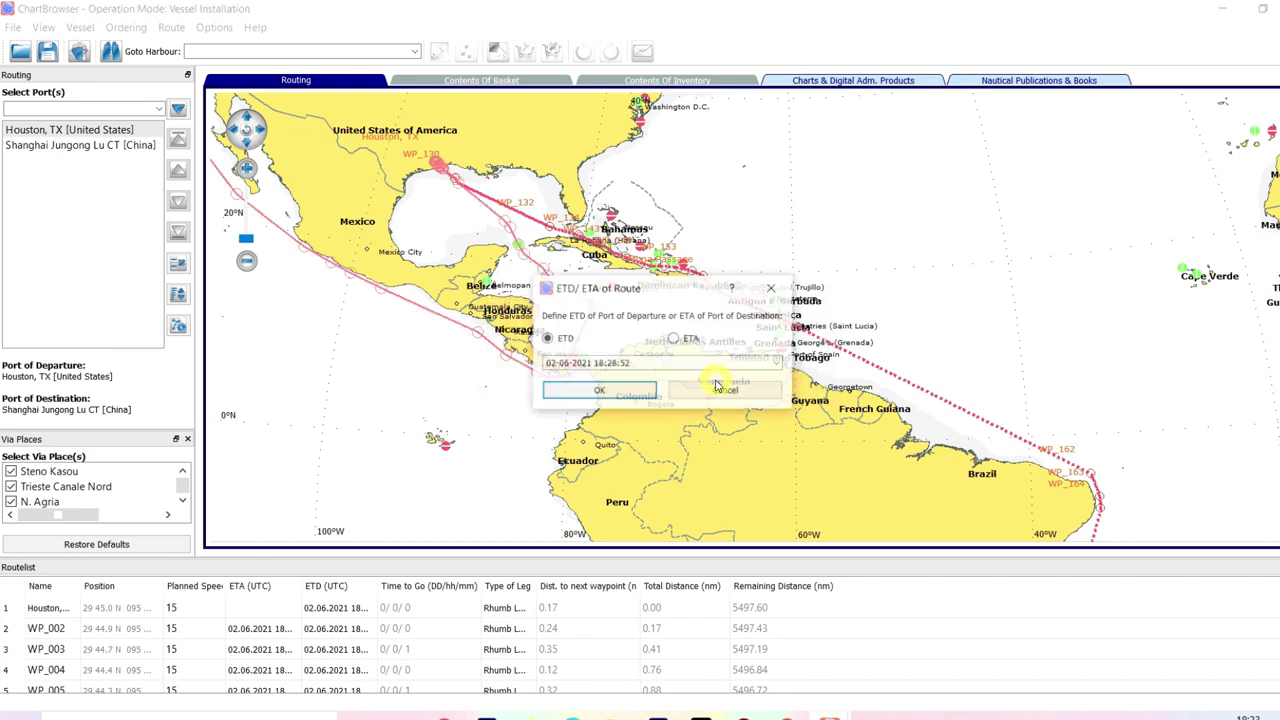
pyautogui.click(565, 389)
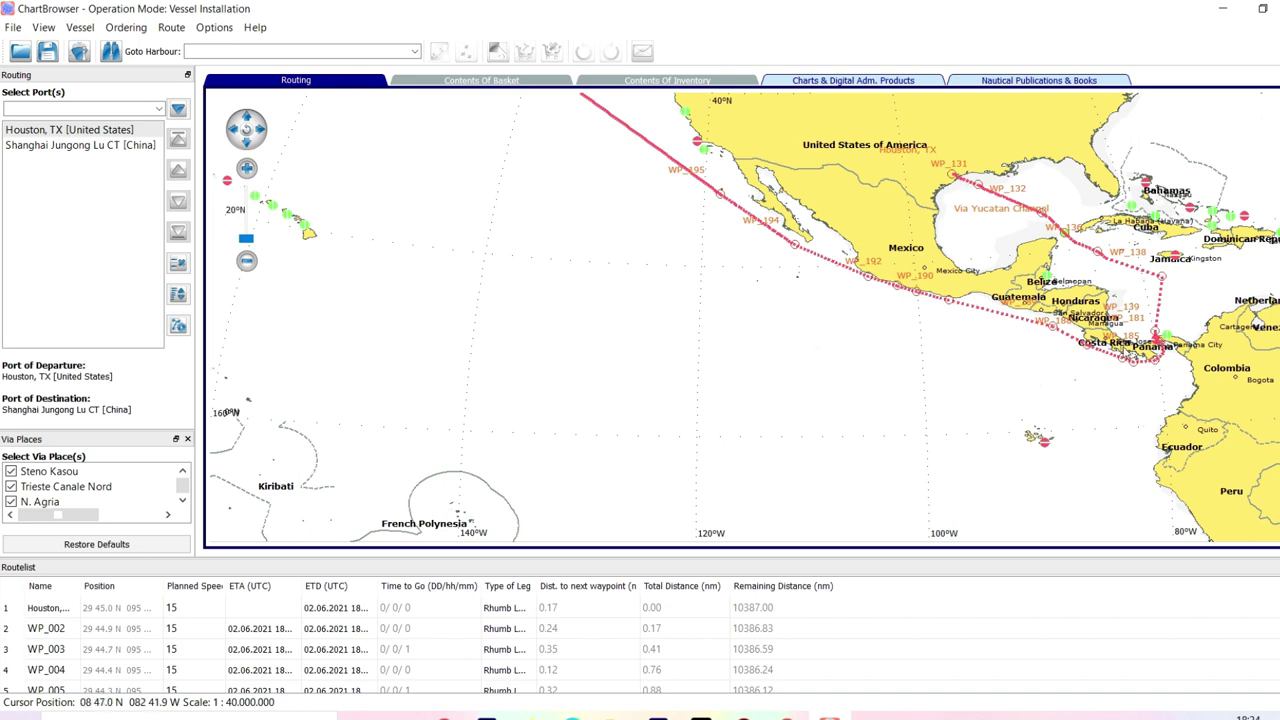
# - Pan the chart to the Shanghai end near the China coast and undock the Routelist
pyautogui.moveTo(660, 437); pyautogui.dragTo(1000, 700)
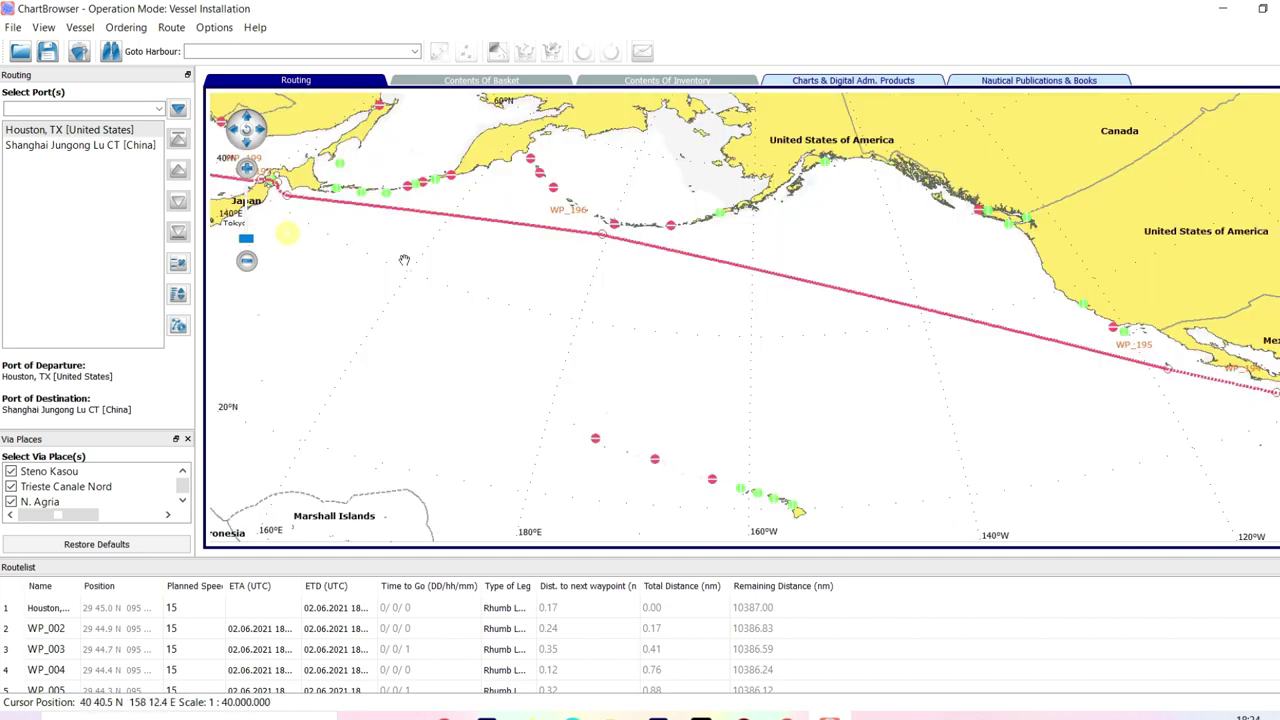
pyautogui.moveTo(404, 260); pyautogui.dragTo(560, 309)
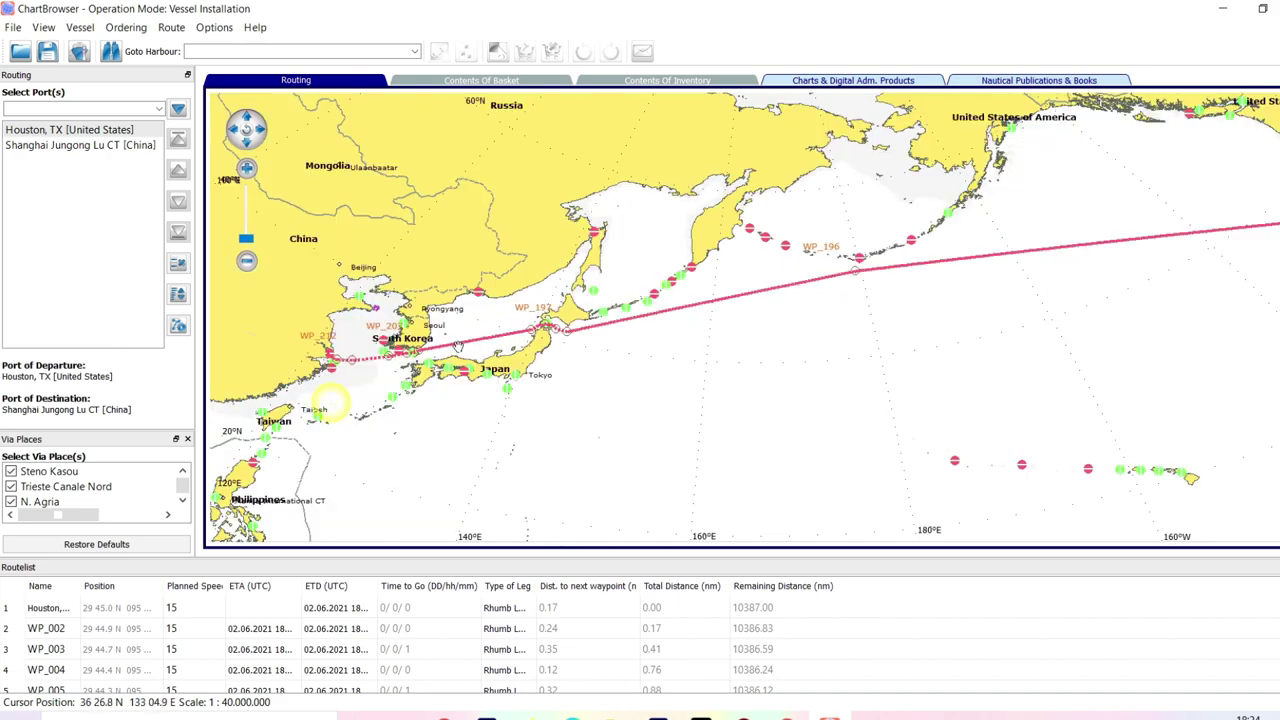
pyautogui.doubleClick(310, 390)
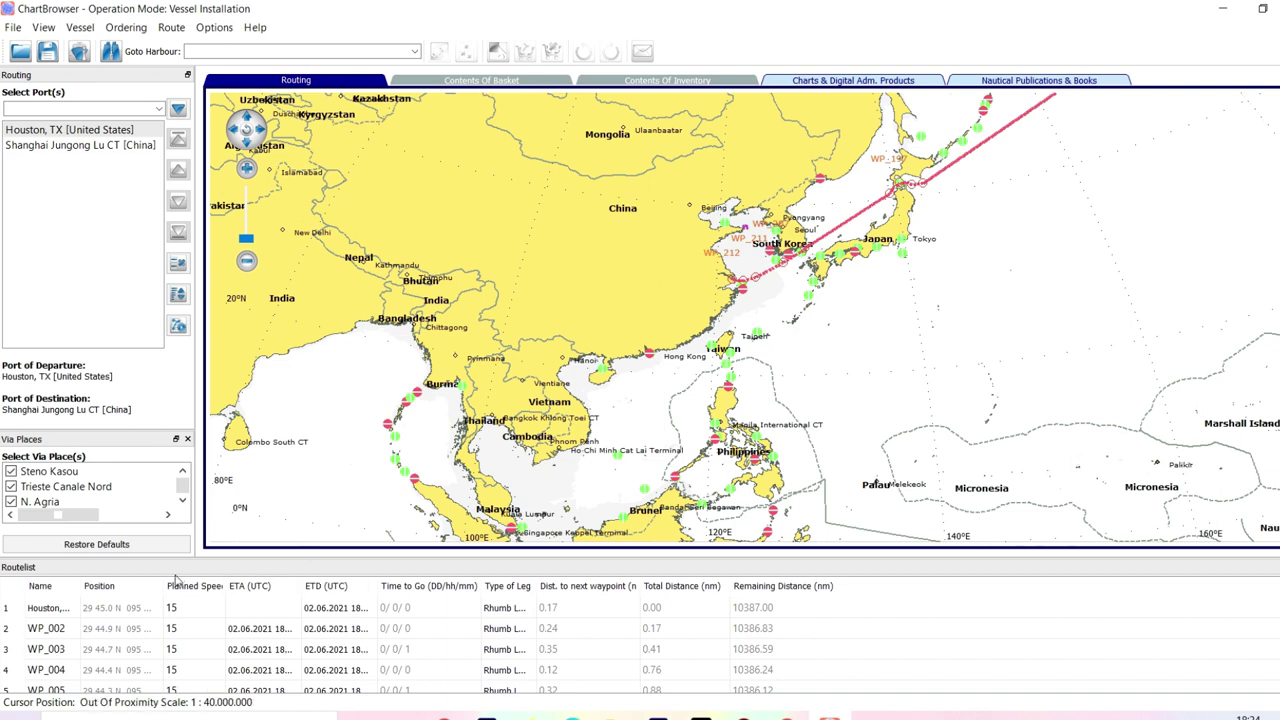
pyautogui.doubleClick(123, 568)
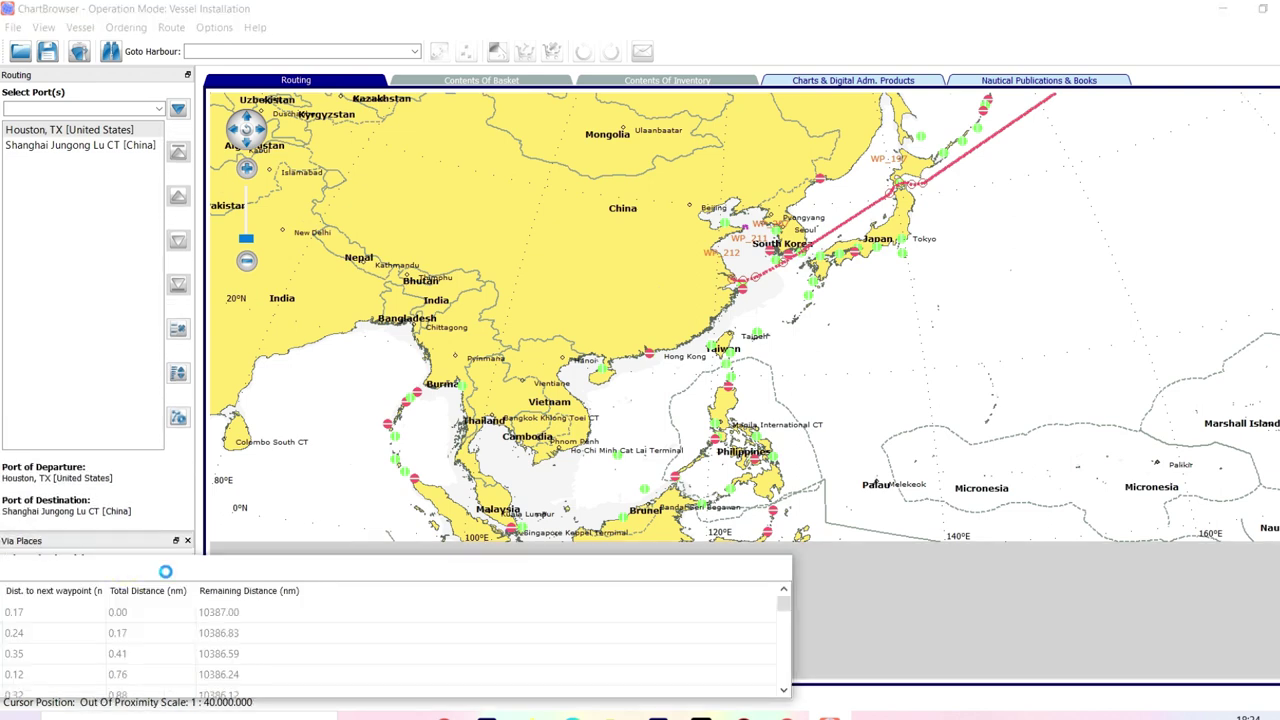
# - Dock the Routelist taller above the chart, then float it again, moved and enlarged
pyautogui.moveTo(170, 576); pyautogui.dragTo(611, 91)
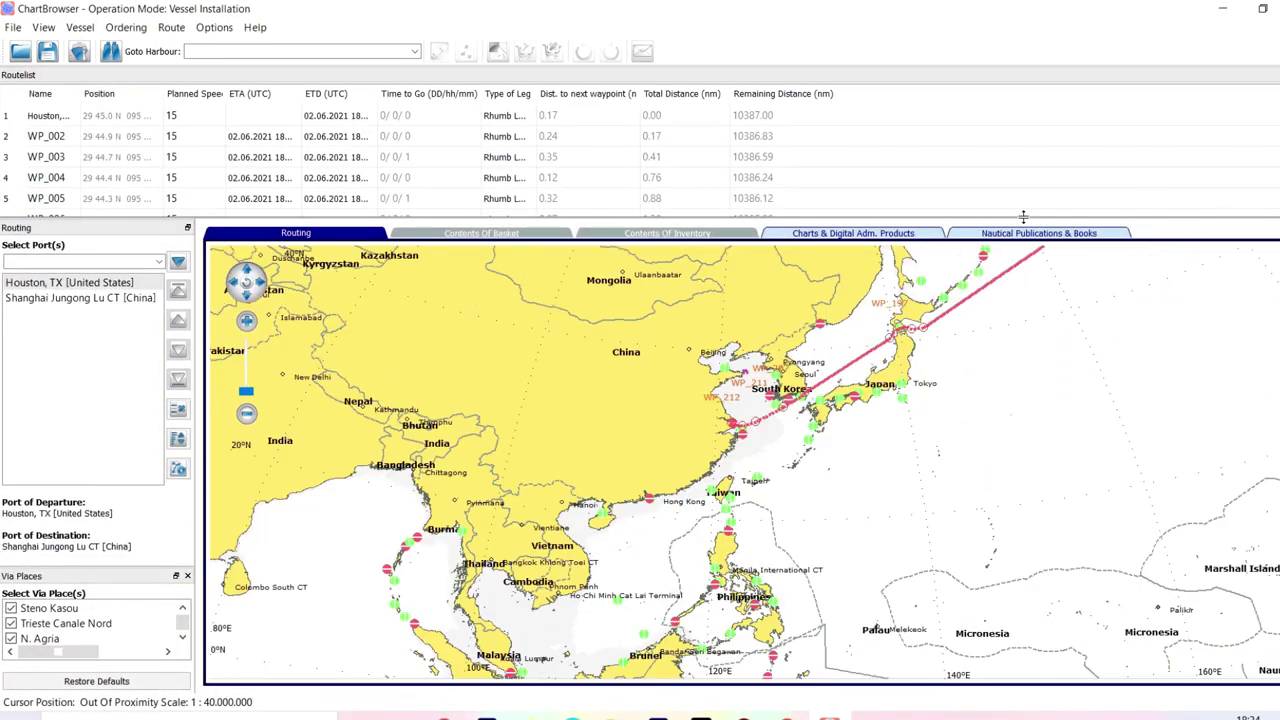
pyautogui.moveTo(1027, 216); pyautogui.dragTo(1027, 261)
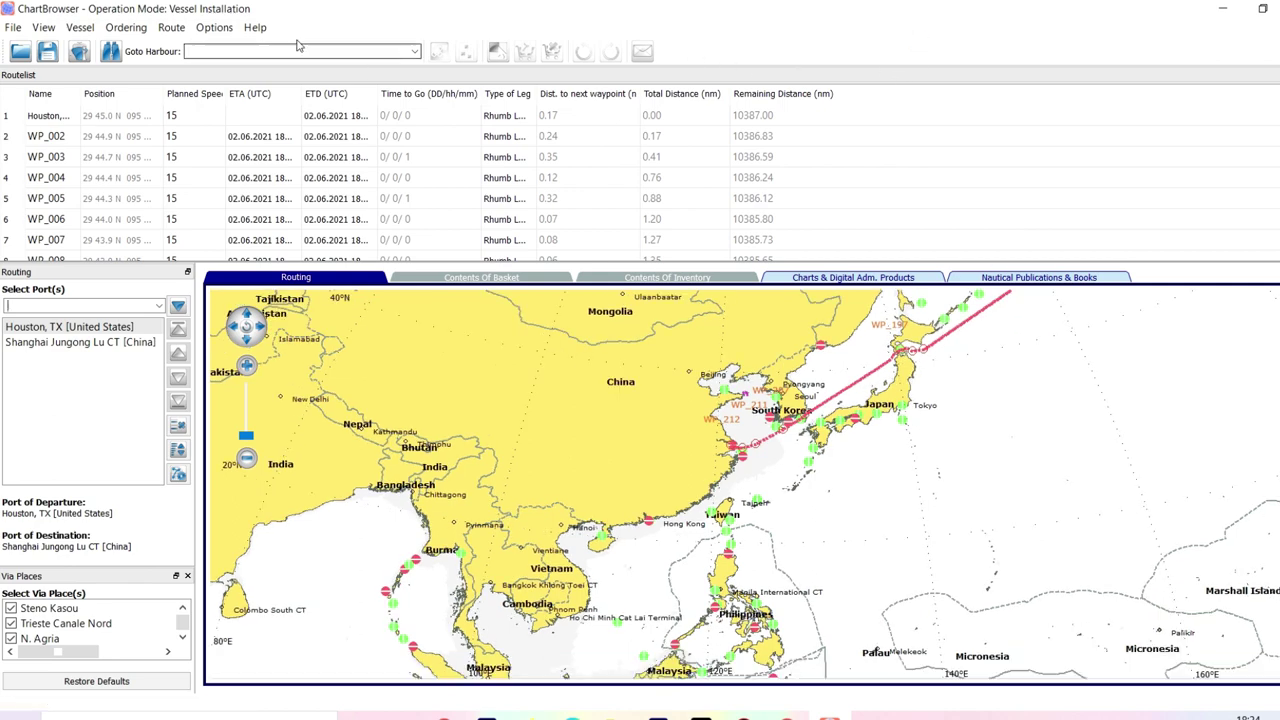
pyautogui.doubleClick(750, 75)
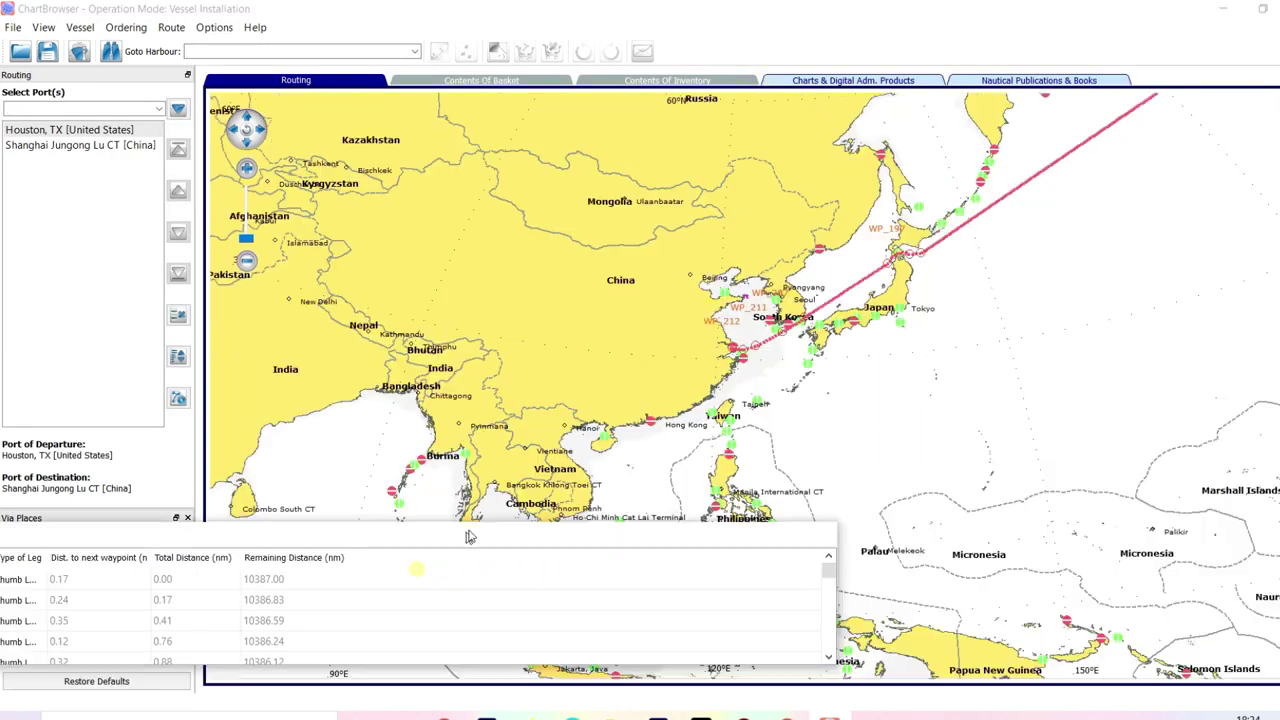
pyautogui.moveTo(420, 571); pyautogui.dragTo(691, 306)
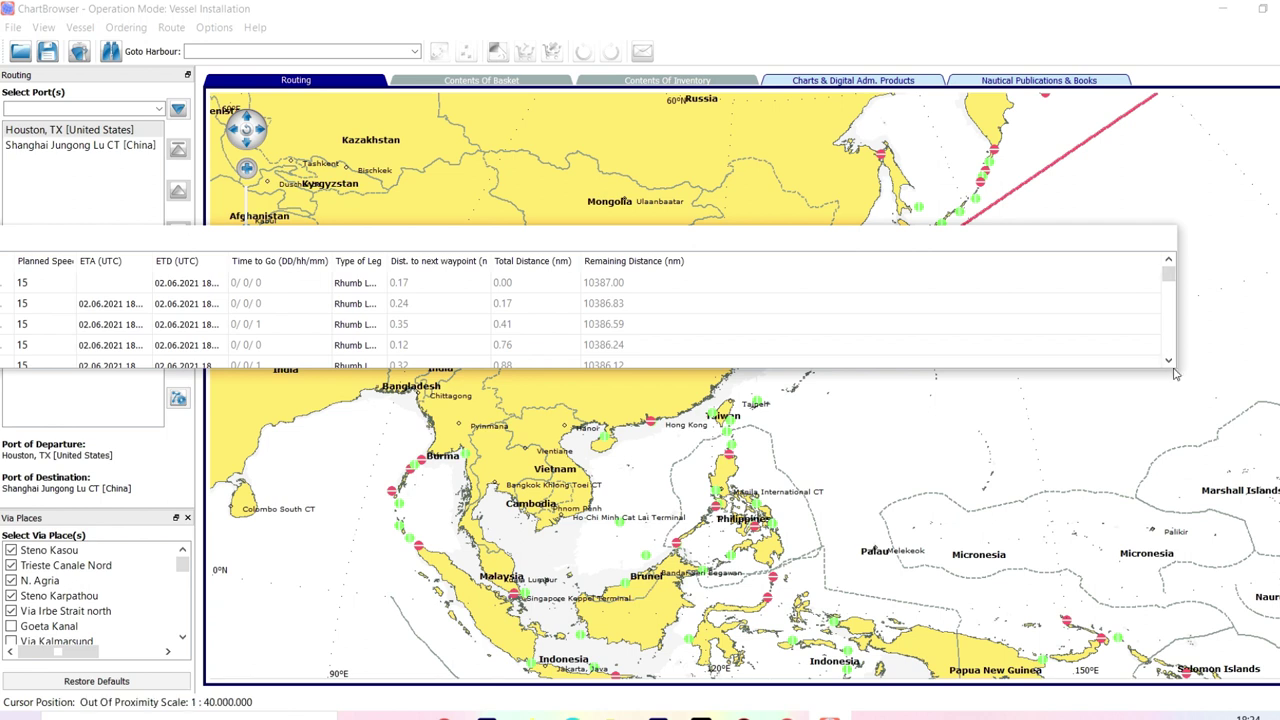
pyautogui.moveTo(1150, 370); pyautogui.dragTo(1150, 705)
pyautogui.moveTo(824, 234); pyautogui.dragTo(1094, 86)
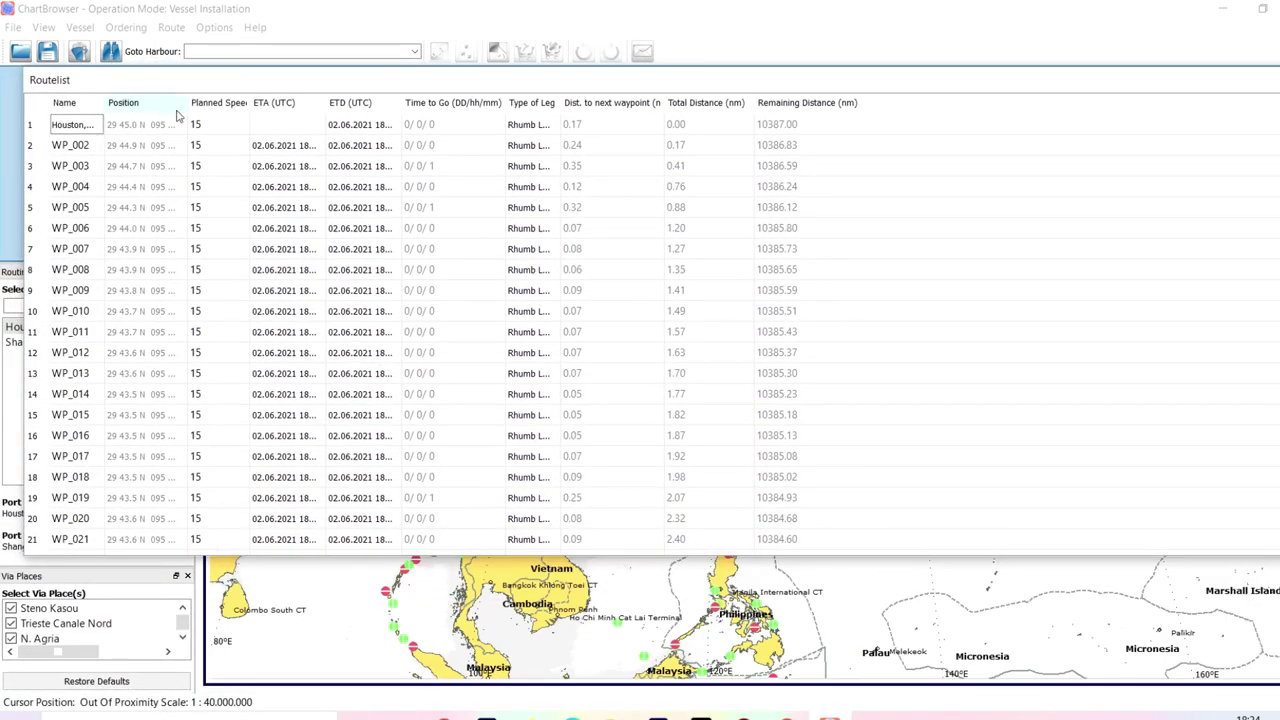
# - Widen the Position column for full coordinates and pull the Routelist out as a large floating window
pyautogui.moveTo(189, 104); pyautogui.dragTo(300, 142)
pyautogui.moveTo(466, 553); pyautogui.dragTo(466, 262)
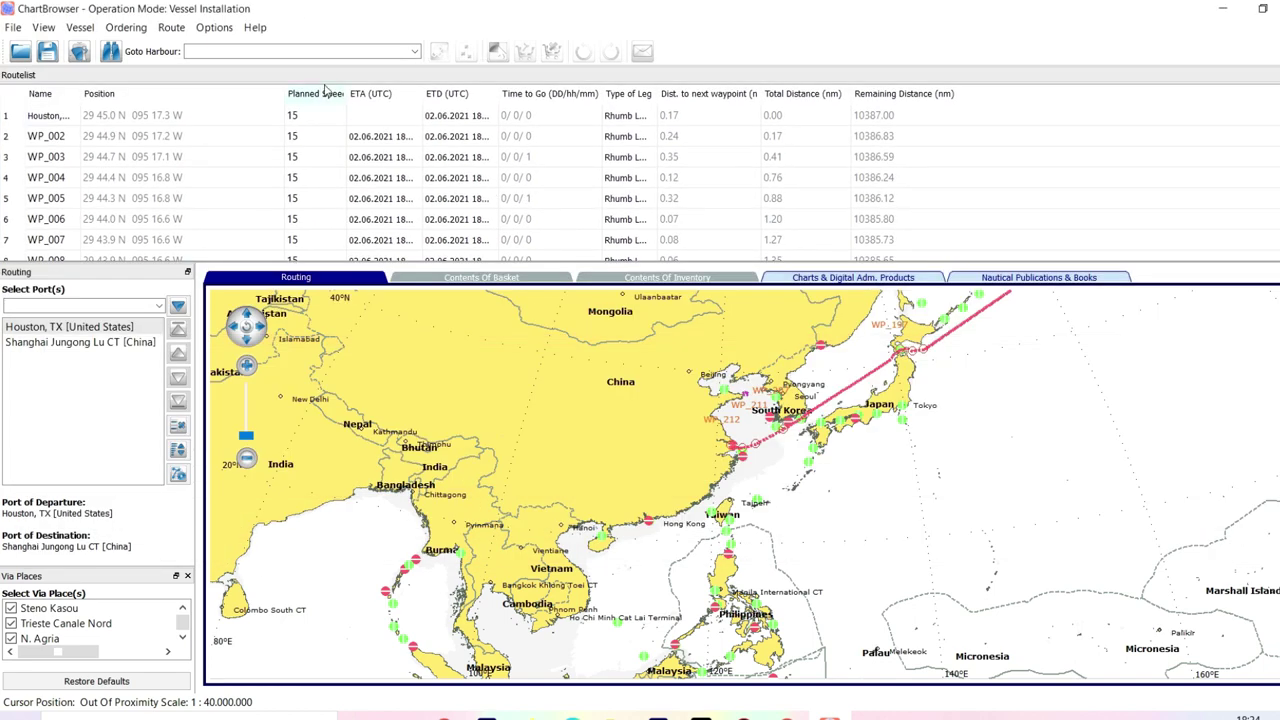
pyautogui.moveTo(480, 76); pyautogui.dragTo(517, 133)
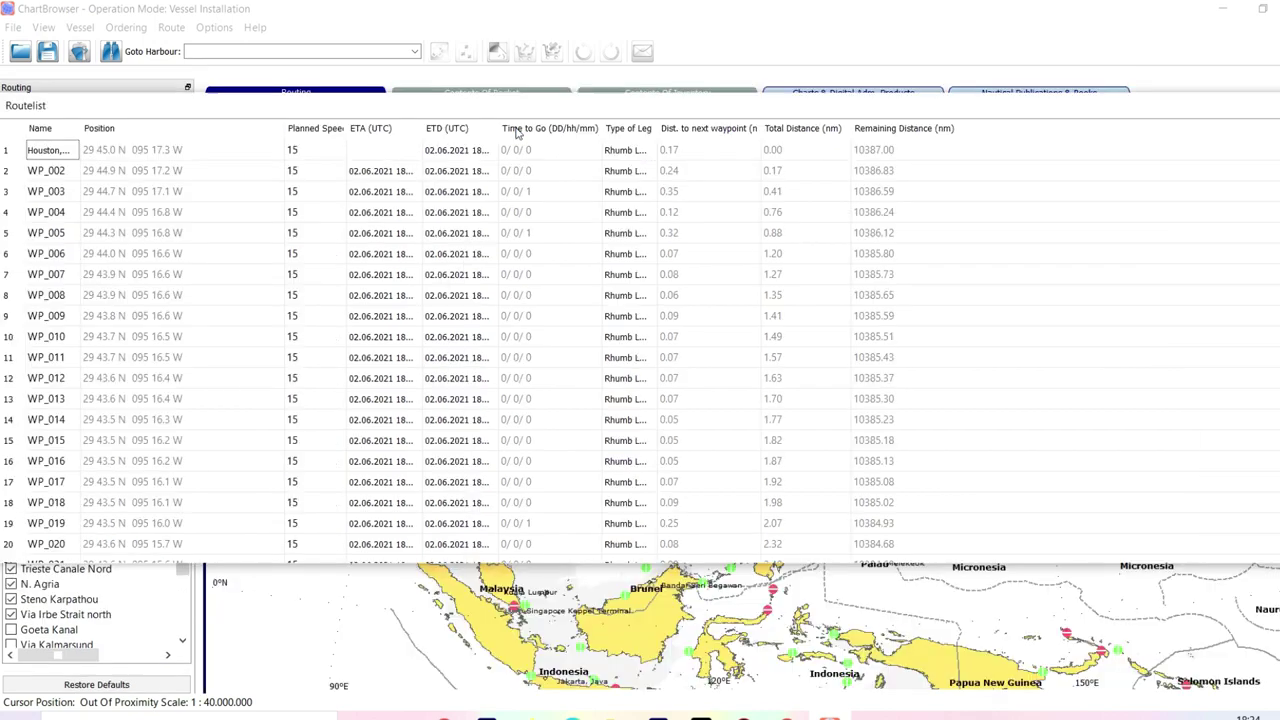
pyautogui.moveTo(560, 76); pyautogui.dragTo(695, 137)
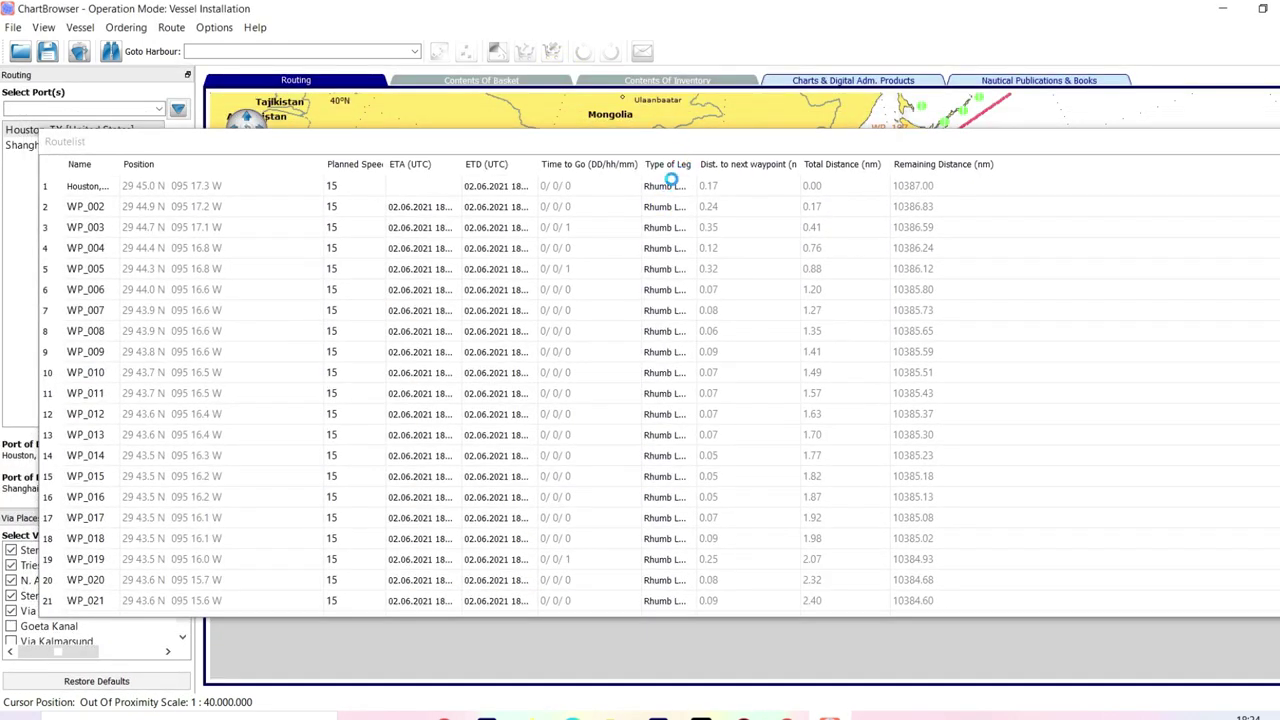
# - Widen the Type of Leg column so each leg reads Rhumb Line in full
pyautogui.click(684, 170)
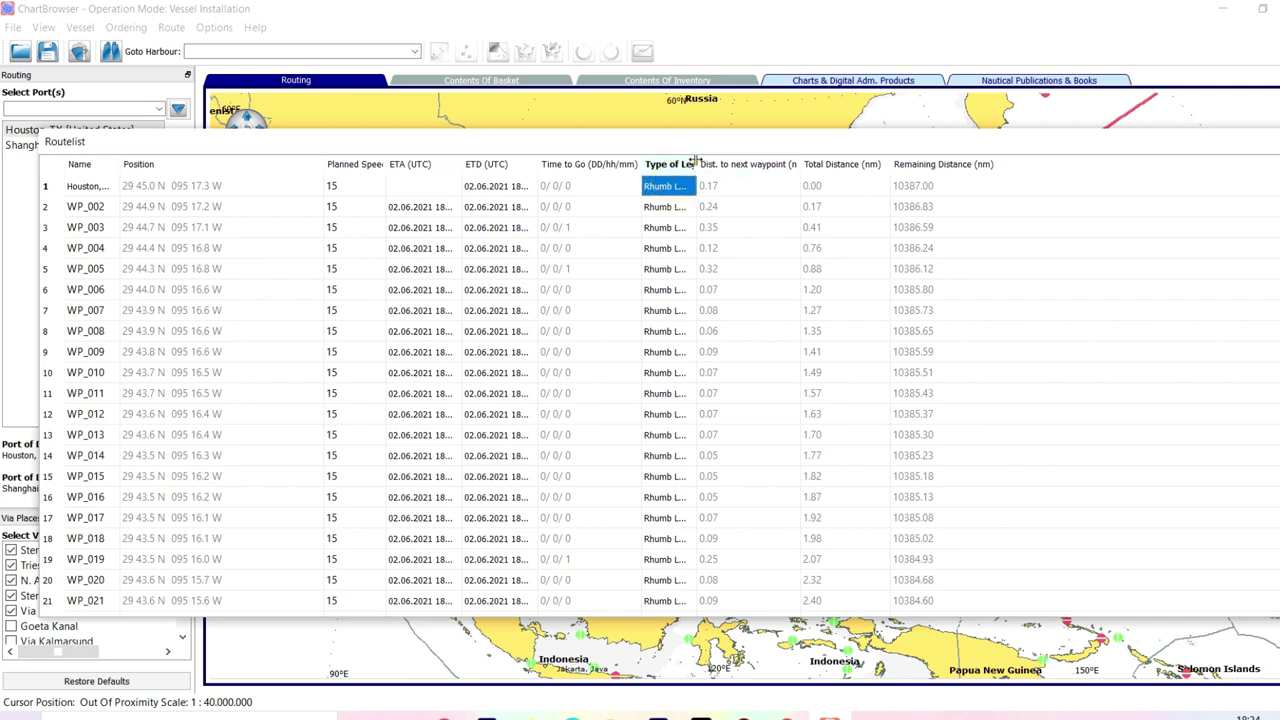
pyautogui.moveTo(697, 162); pyautogui.dragTo(763, 163)
pyautogui.rightClick(714, 187)
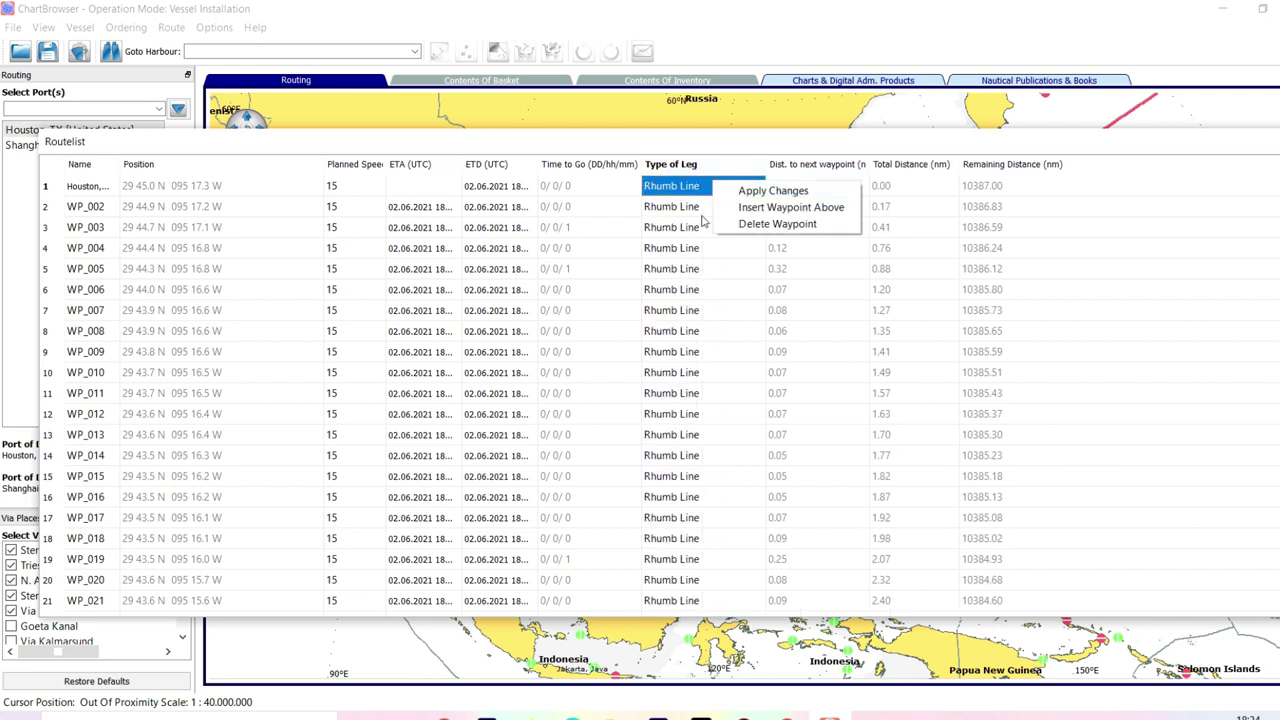
pyautogui.click(714, 206)
# - Change the first leg's type between Great Circle and Rhumb Line using the cell's dropdown
pyautogui.click(697, 192)
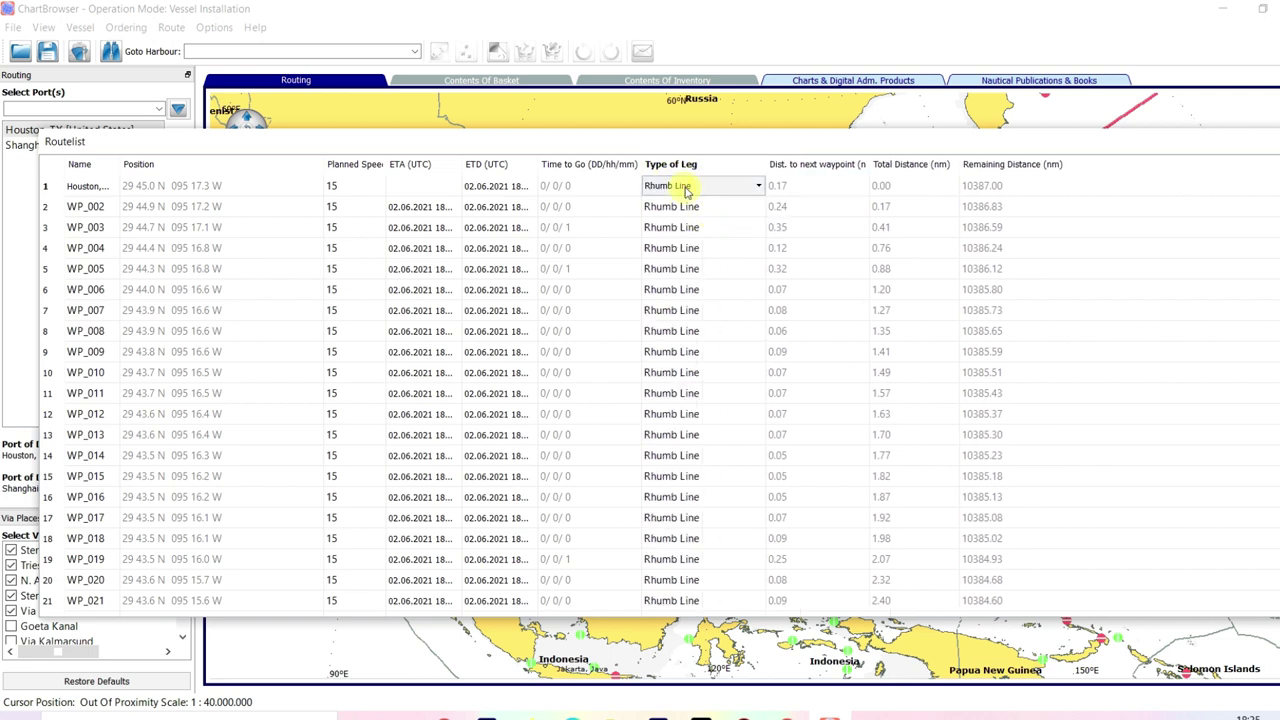
pyautogui.click(697, 192)
pyautogui.click(700, 211)
pyautogui.click(703, 198)
pyautogui.click(704, 196)
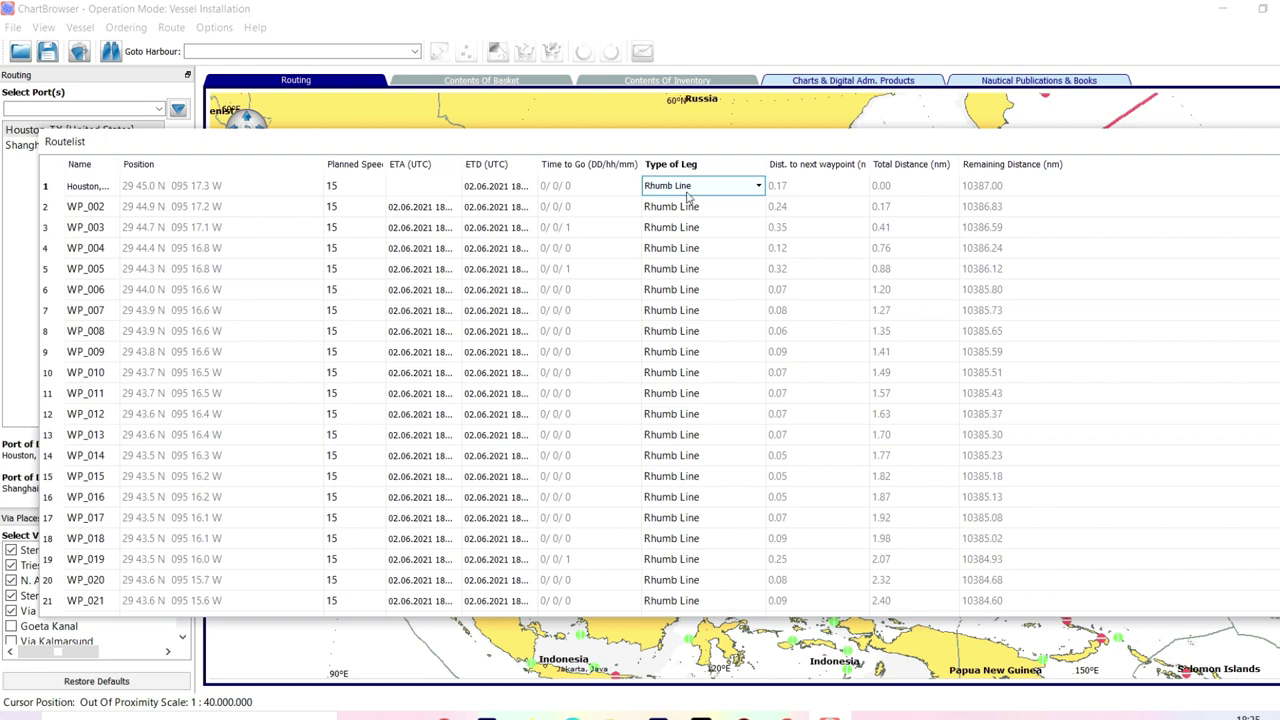
pyautogui.moveTo(683, 274); pyautogui.dragTo(694, 543)
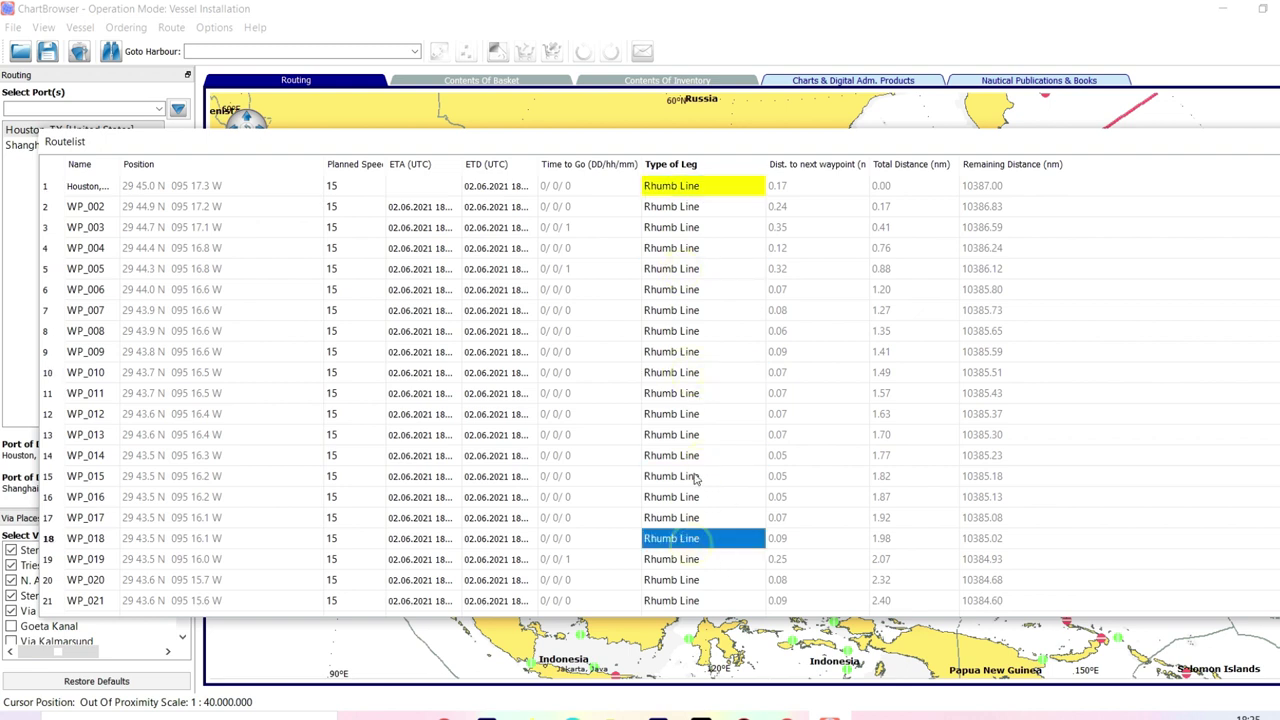